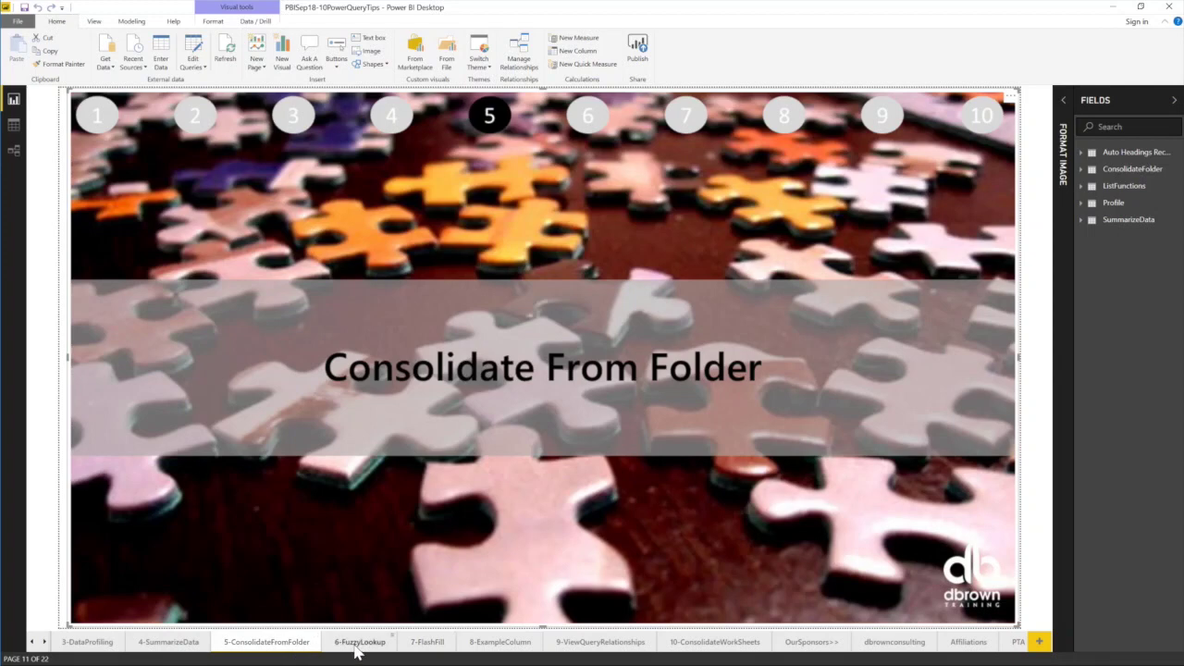
# - Go to the 6-FuzzyLookup report page, then switch over to the Results workbook in Excel
pyautogui.click(359, 642)
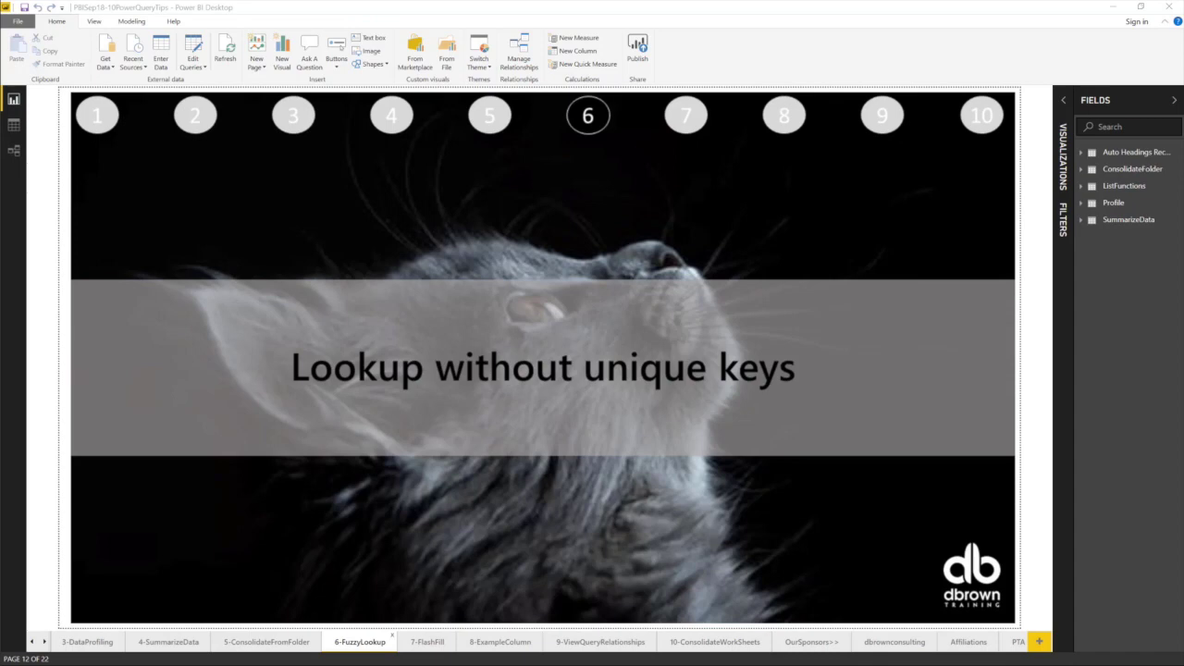
pyautogui.hotkey('alt', 'Tab')
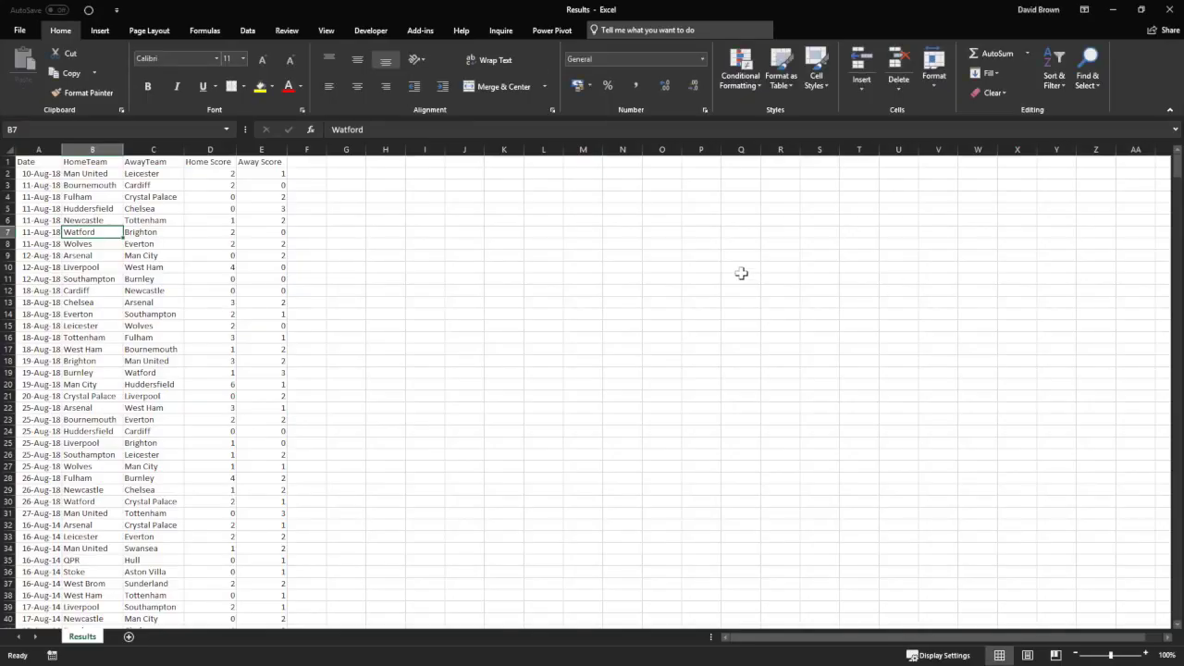
# - In Results, select the Date, HomeTeam and AwayTeam columns and the header row A1:E1
pyautogui.click(38, 149)
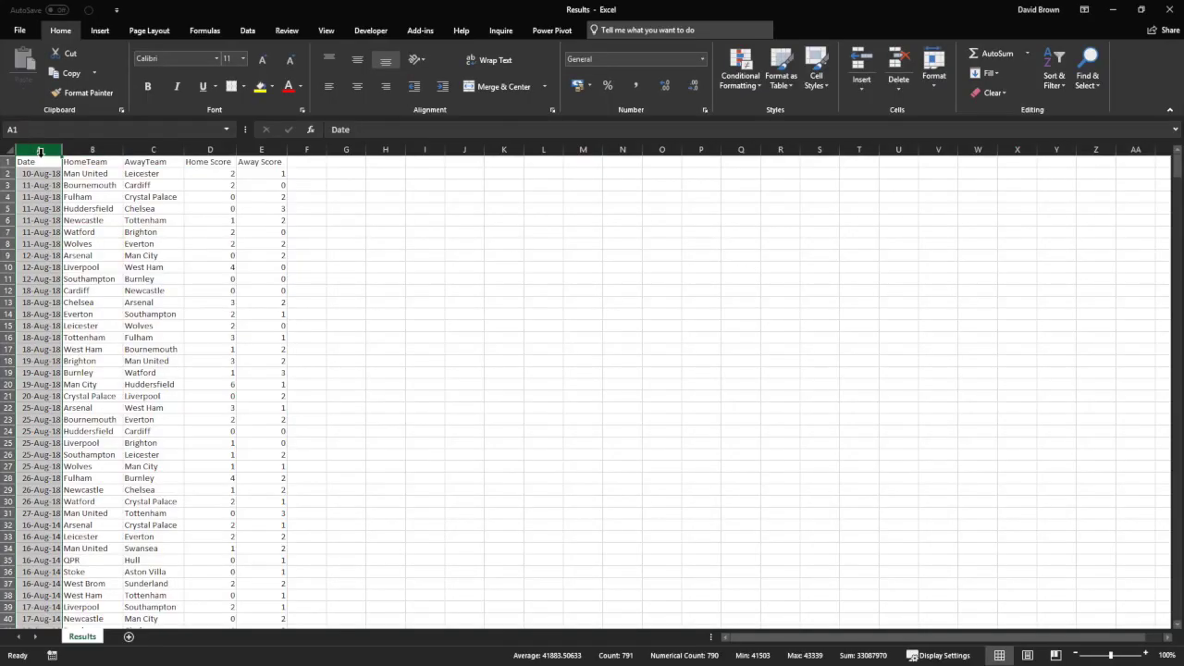
pyautogui.keyDown('ctrl'); pyautogui.scroll(4, 172, 296); pyautogui.keyUp('ctrl')
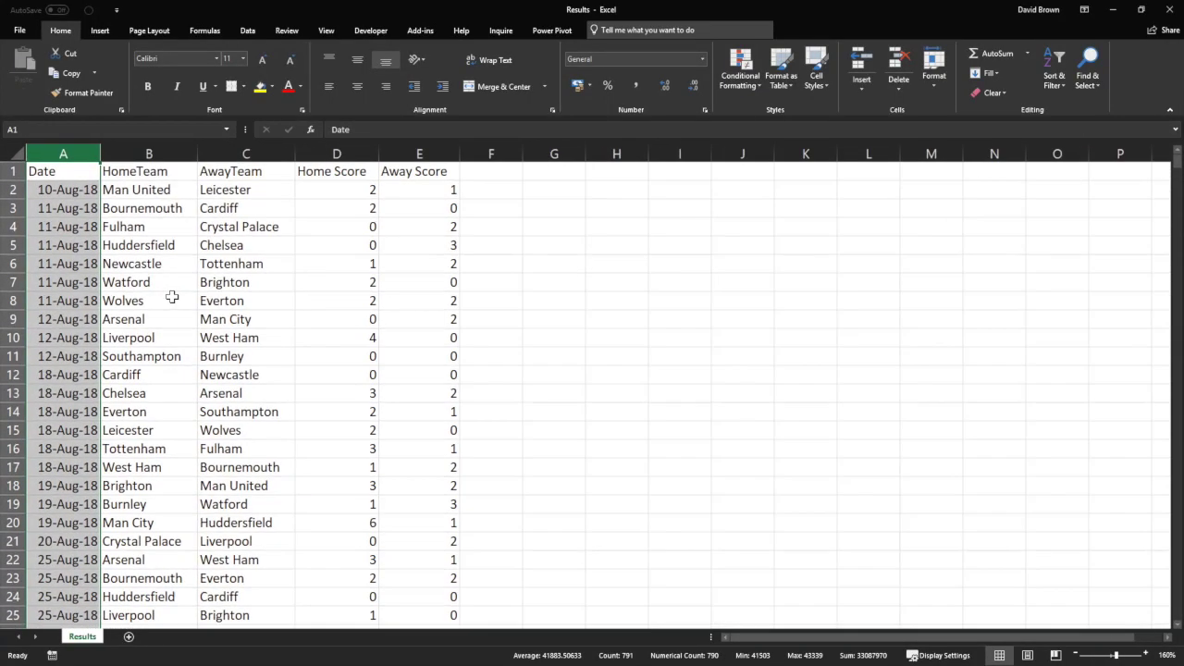
pyautogui.click(163, 188)
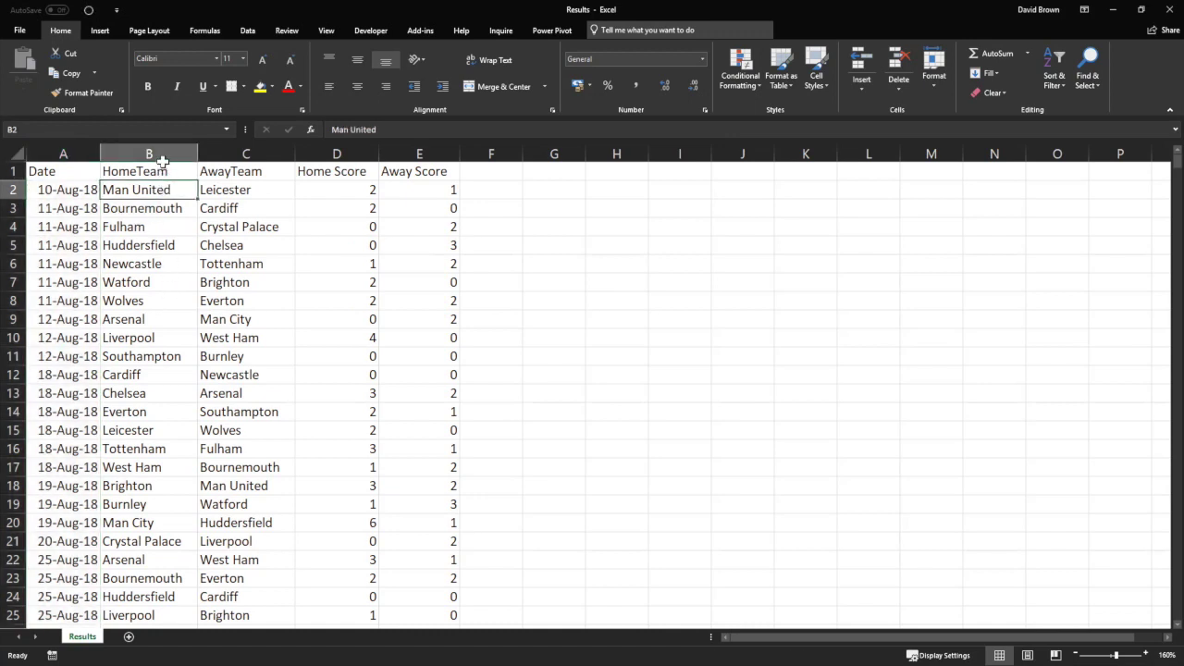
pyautogui.click(162, 153)
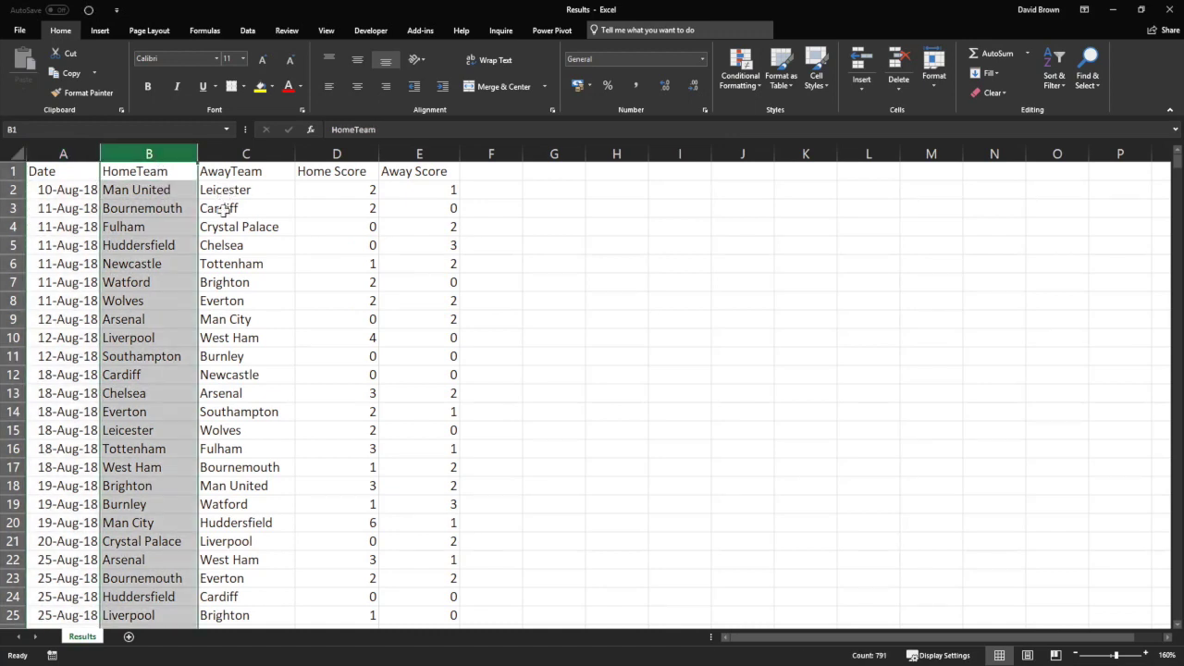
pyautogui.keyDown('shift'); pyautogui.click(236, 154); pyautogui.keyUp('shift')
pyautogui.moveTo(57, 173); pyautogui.dragTo(449, 172)
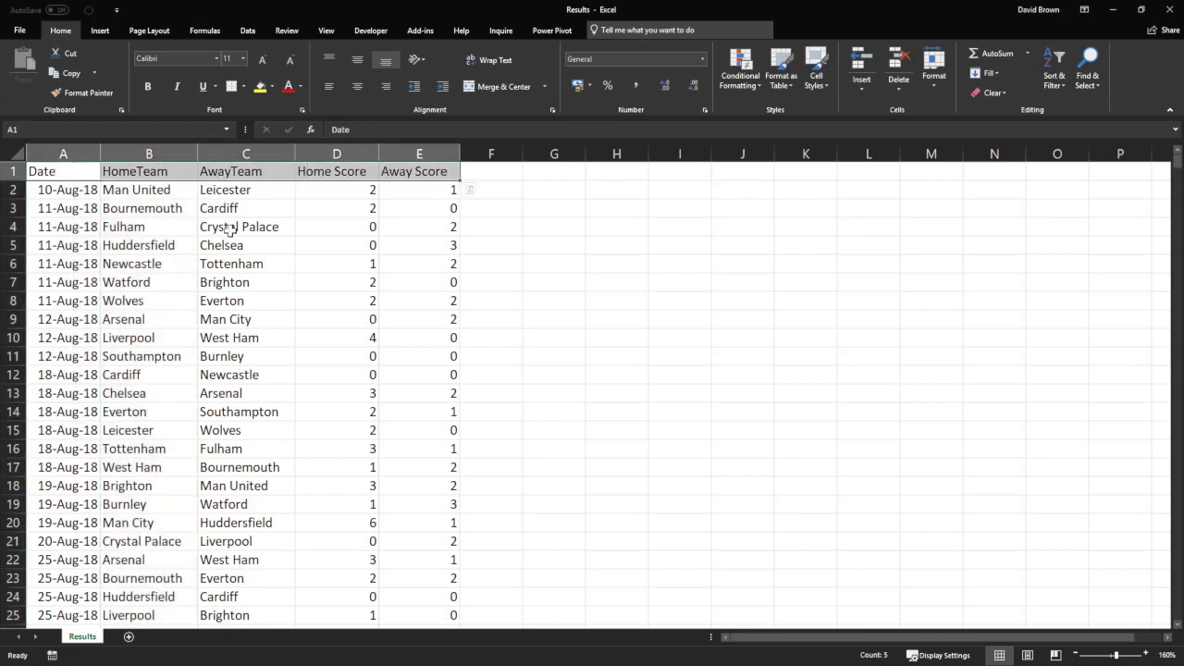
# - Highlight the AwayTeam, HomeTeam, Home Score and Away Score columns and the first match's teams and scores
pyautogui.click(239, 154)
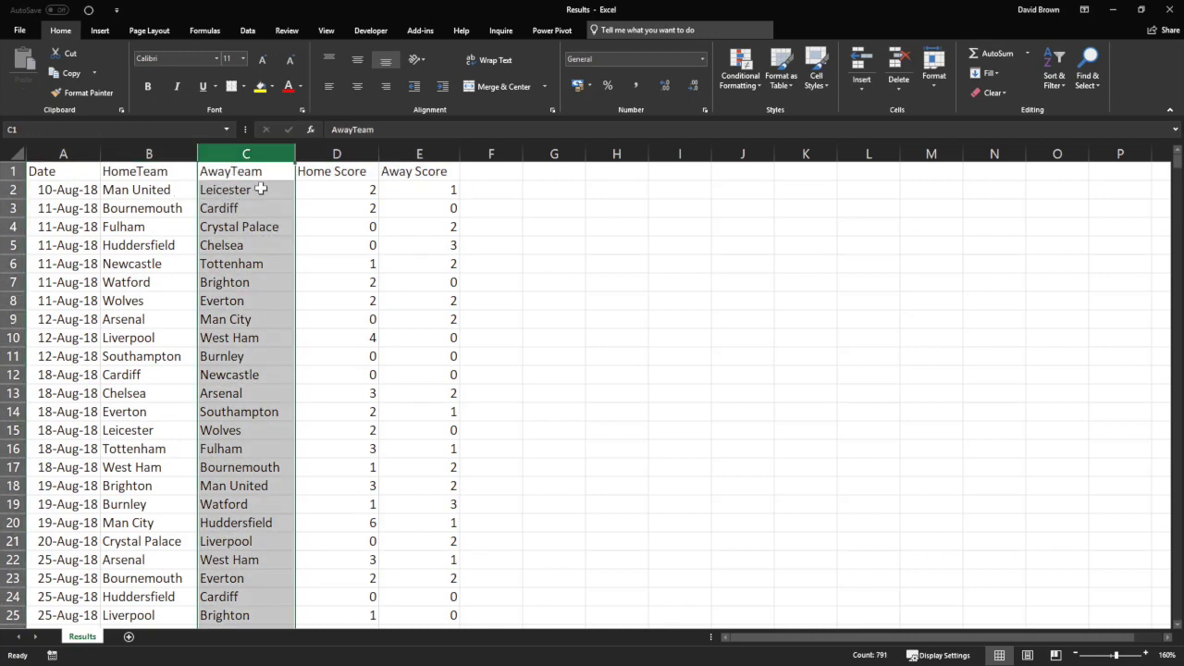
pyautogui.click(146, 153)
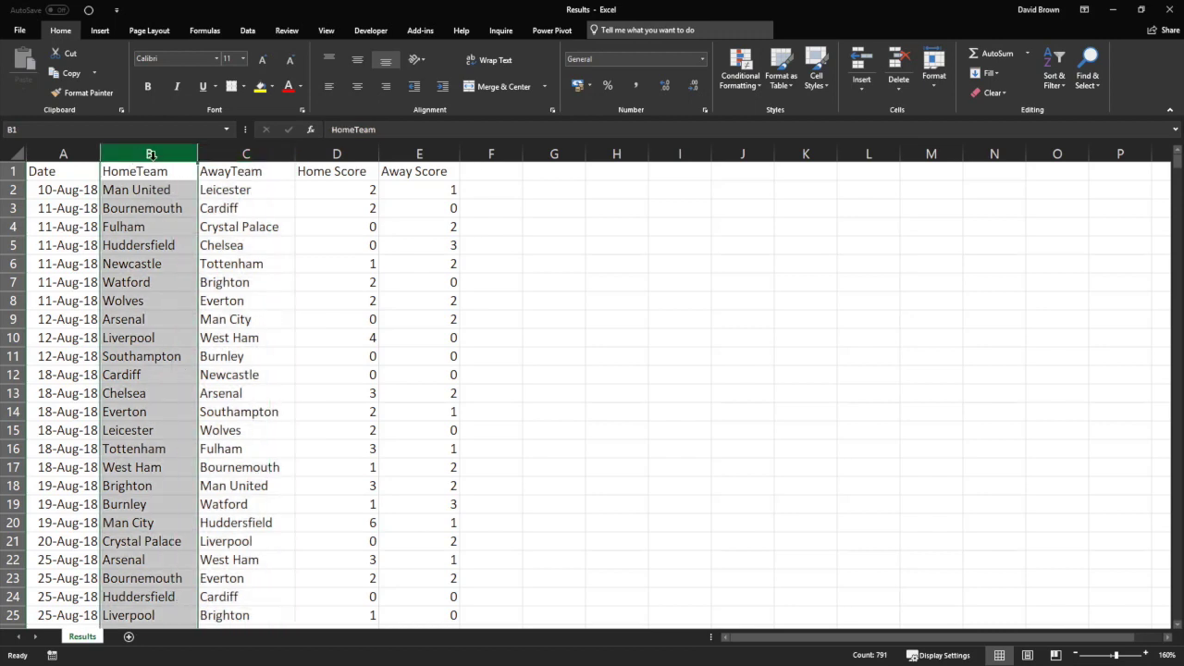
pyautogui.click(242, 154)
pyautogui.click(342, 153)
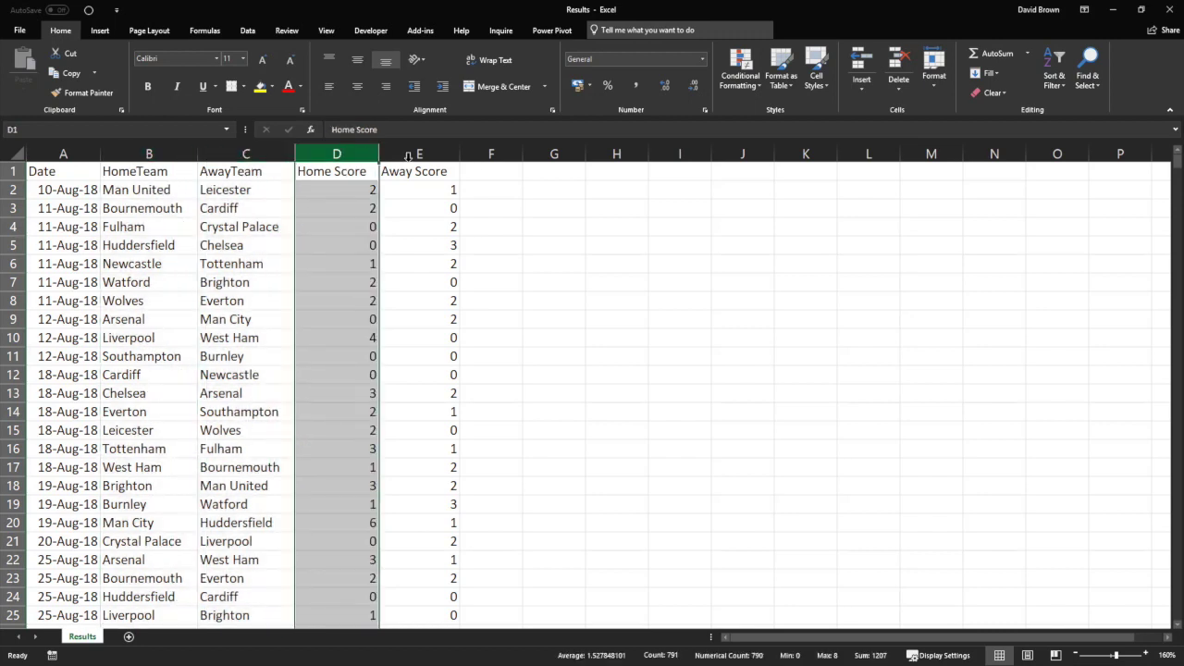
pyautogui.click(417, 153)
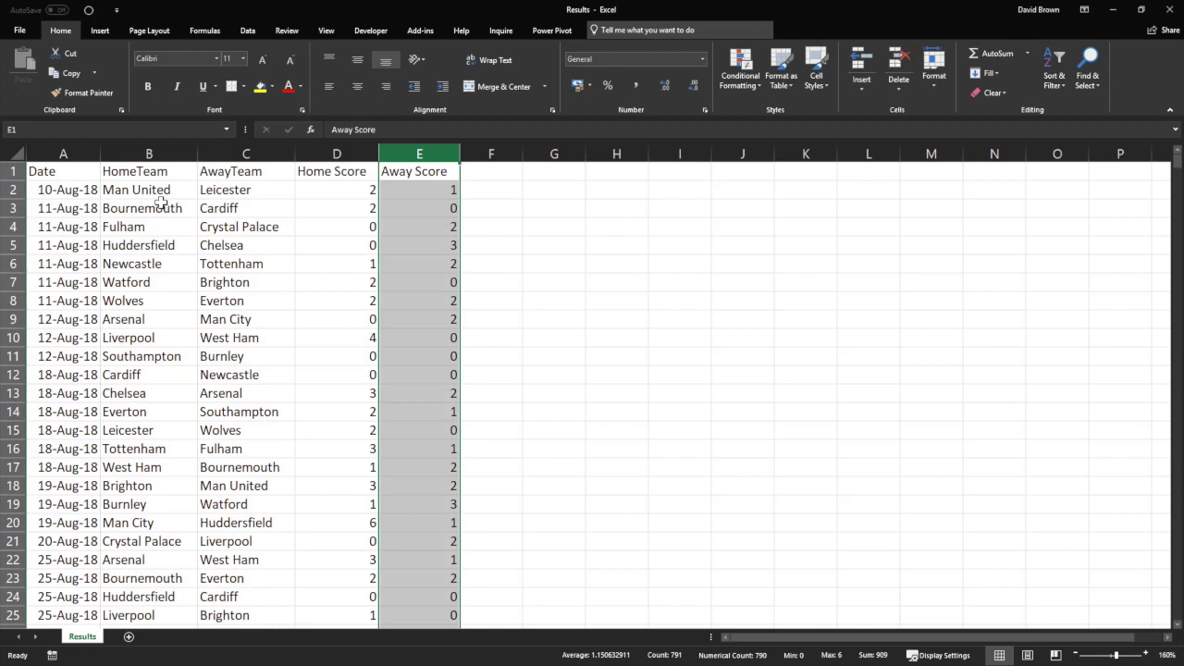
pyautogui.moveTo(160, 190); pyautogui.dragTo(418, 192)
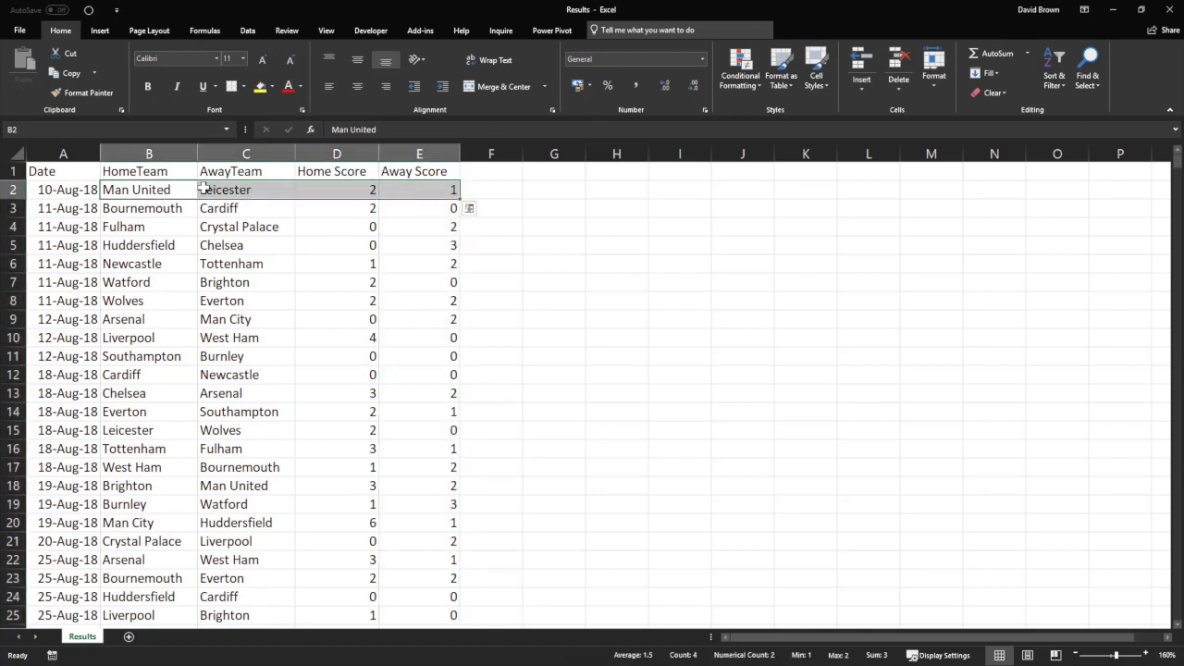
# - Mark the empty cells F2:F7 in column F for a new column
pyautogui.moveTo(490, 190); pyautogui.dragTo(478, 389)
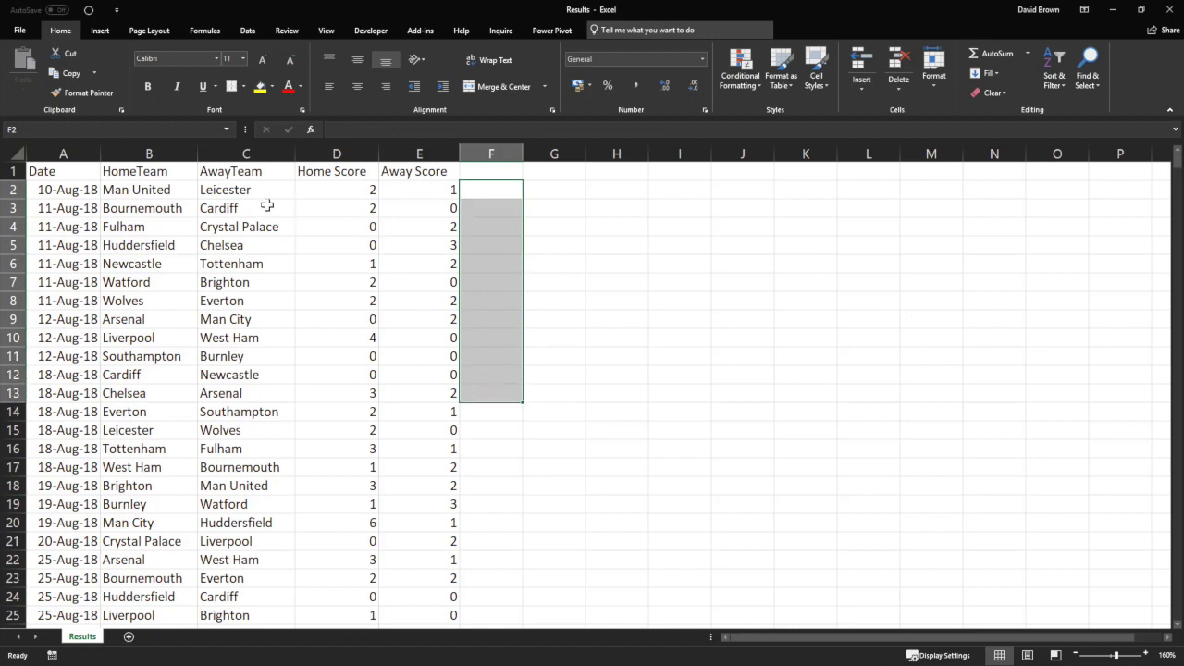
pyautogui.moveTo(497, 189); pyautogui.dragTo(509, 375)
pyautogui.click(484, 173)
pyautogui.moveTo(480, 192); pyautogui.dragTo(491, 282)
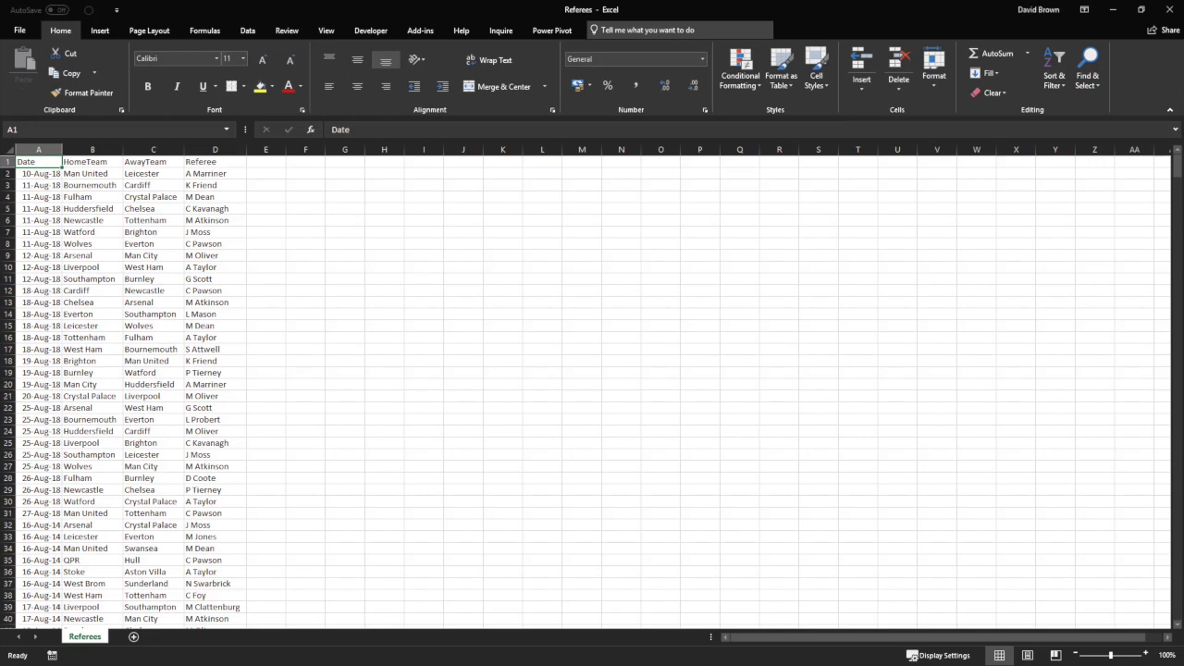
pyautogui.click(87, 209)
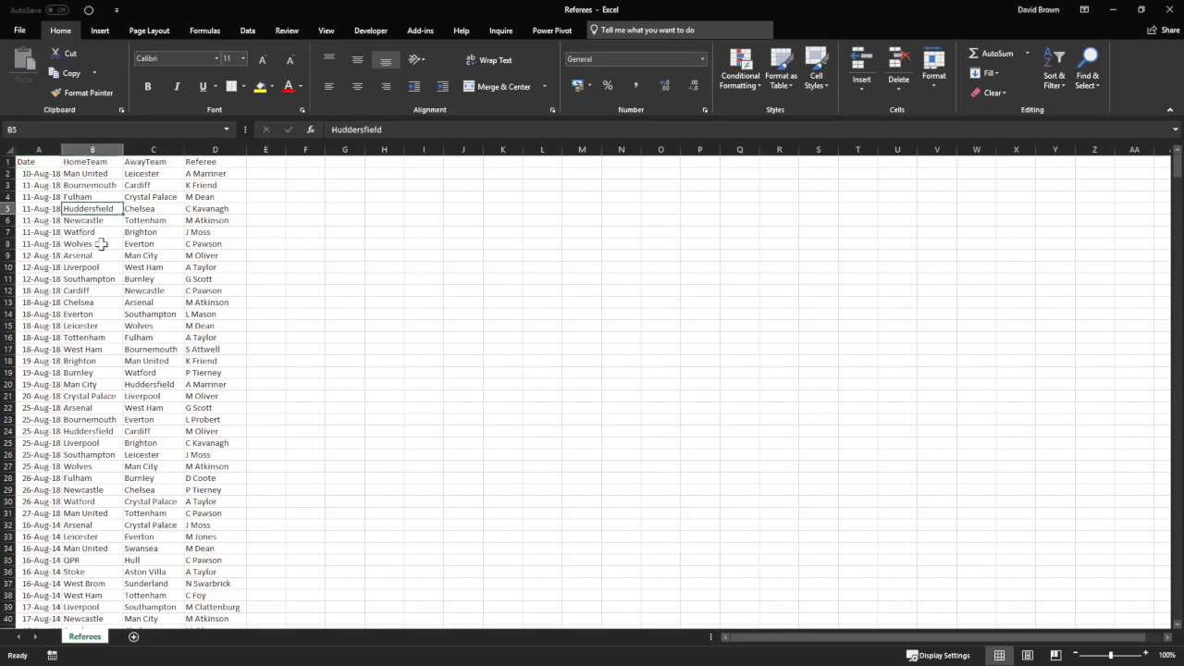
pyautogui.scroll(2, 101, 244)
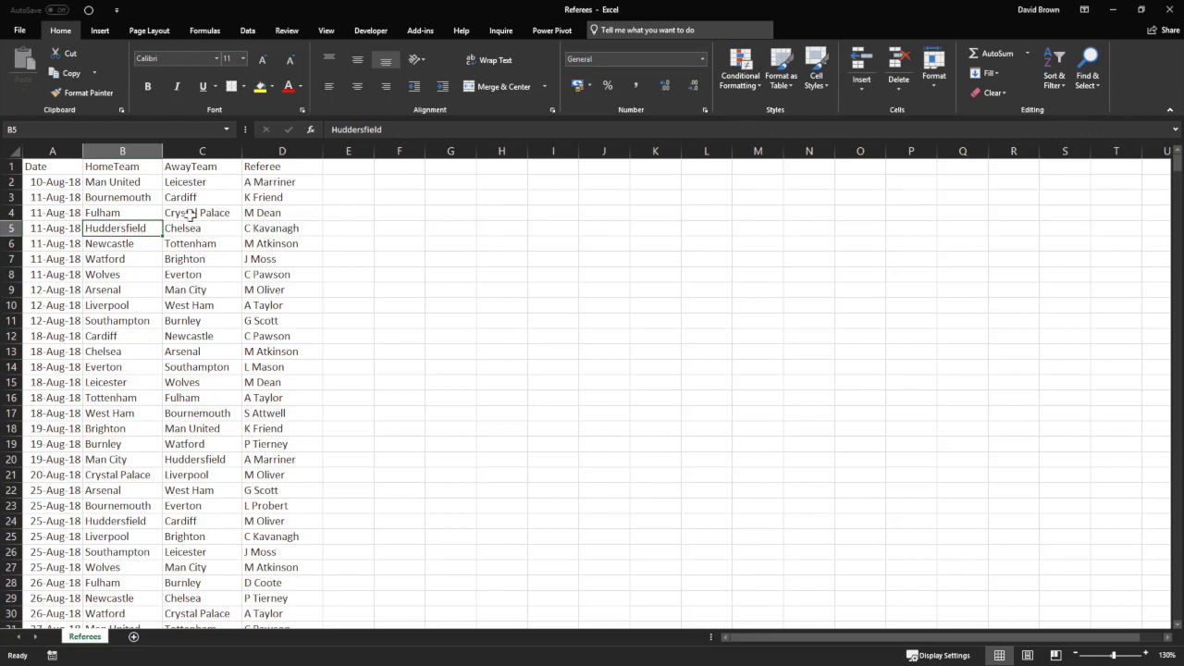
pyautogui.click(134, 211)
pyautogui.click(130, 196)
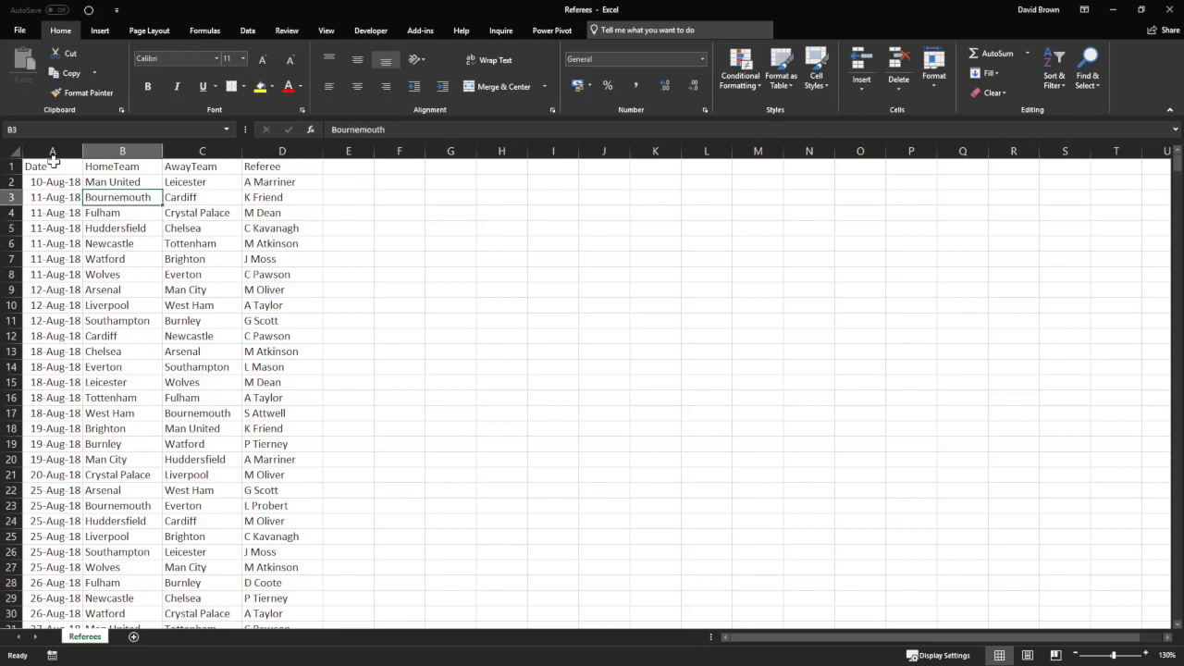
pyautogui.click(54, 151)
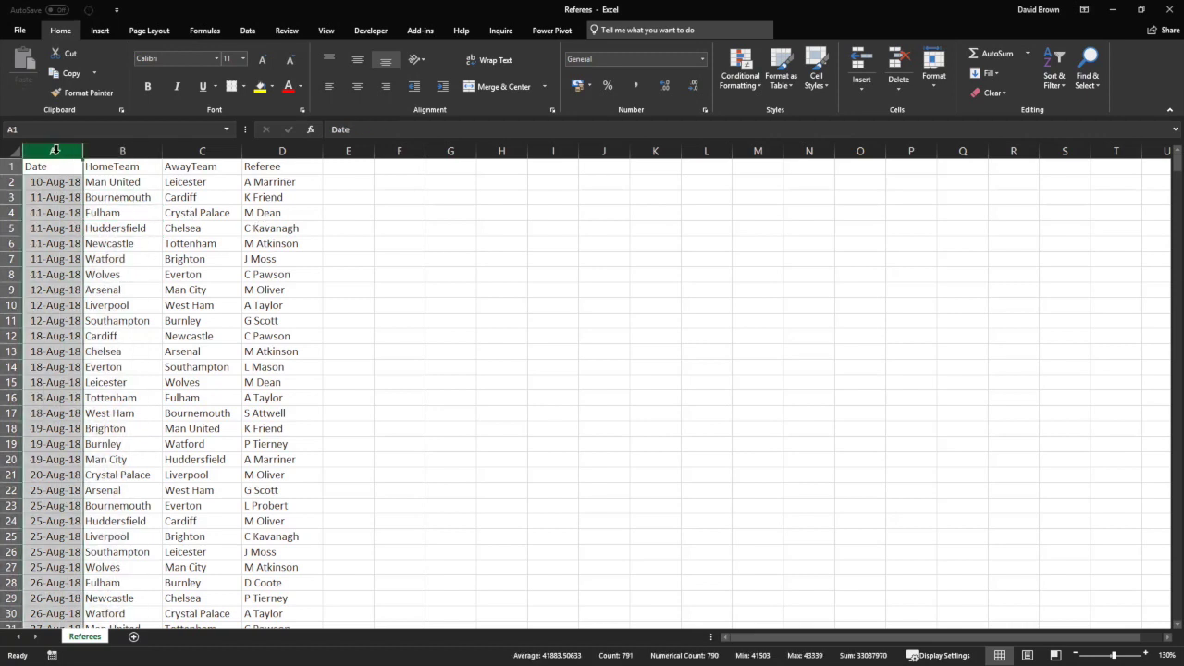
pyautogui.click(113, 151)
pyautogui.click(208, 151)
pyautogui.click(252, 151)
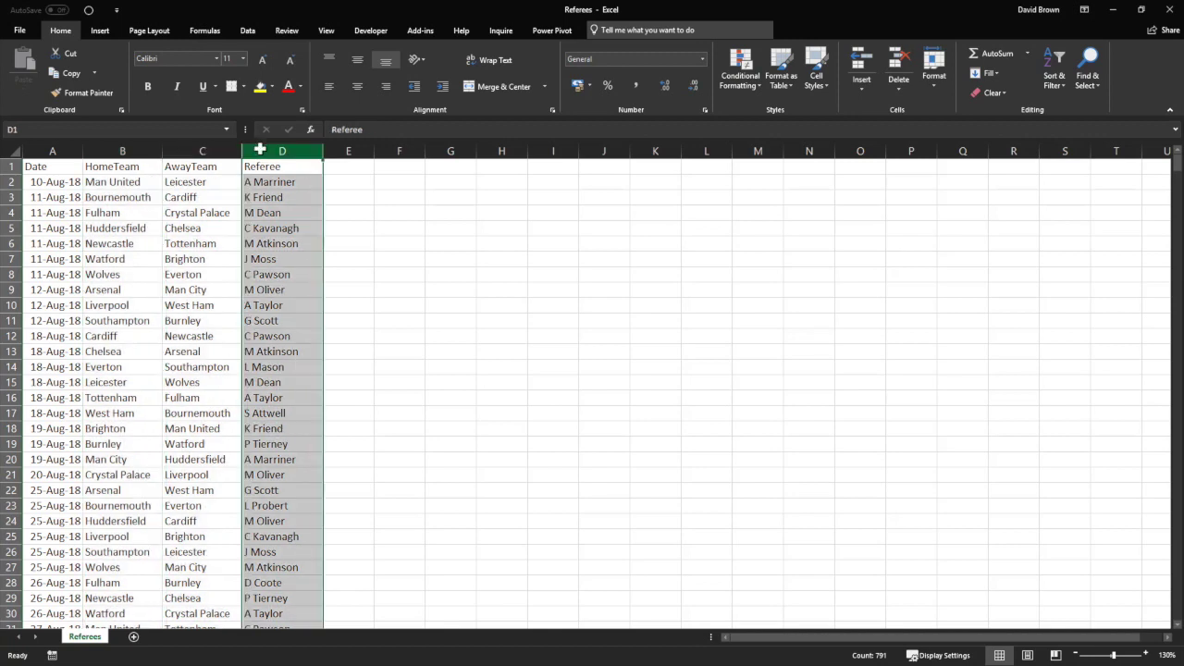
pyautogui.moveTo(51, 182); pyautogui.dragTo(185, 182)
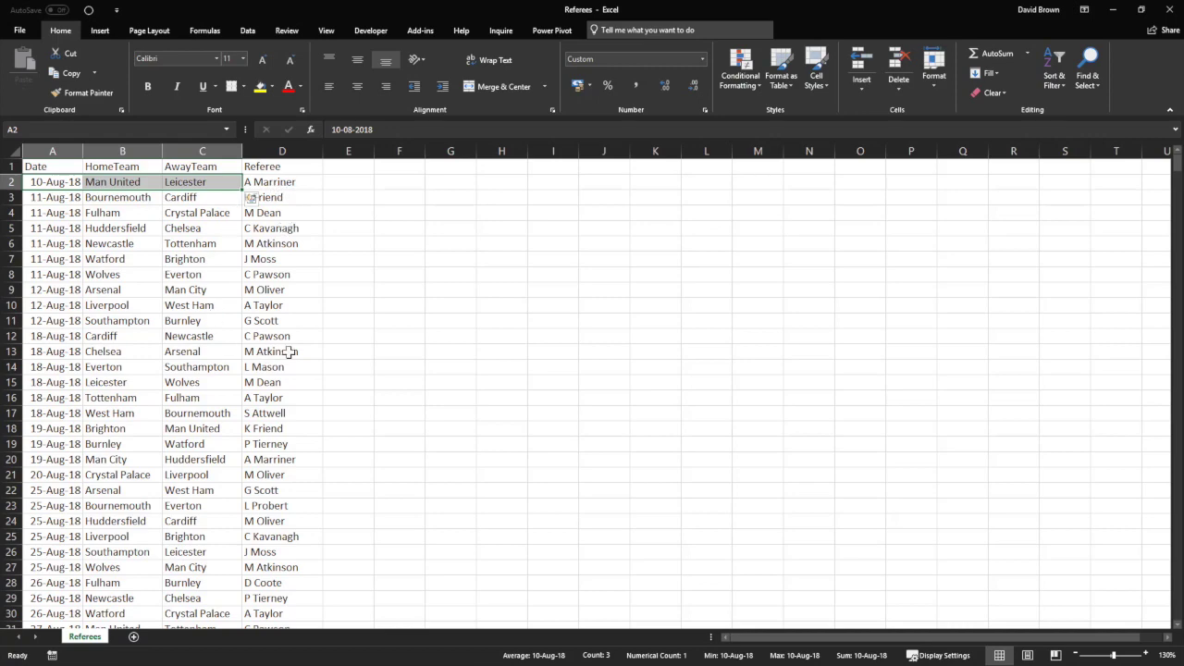
pyautogui.hotkey('alt', 'Tab')
pyautogui.click(316, 186)
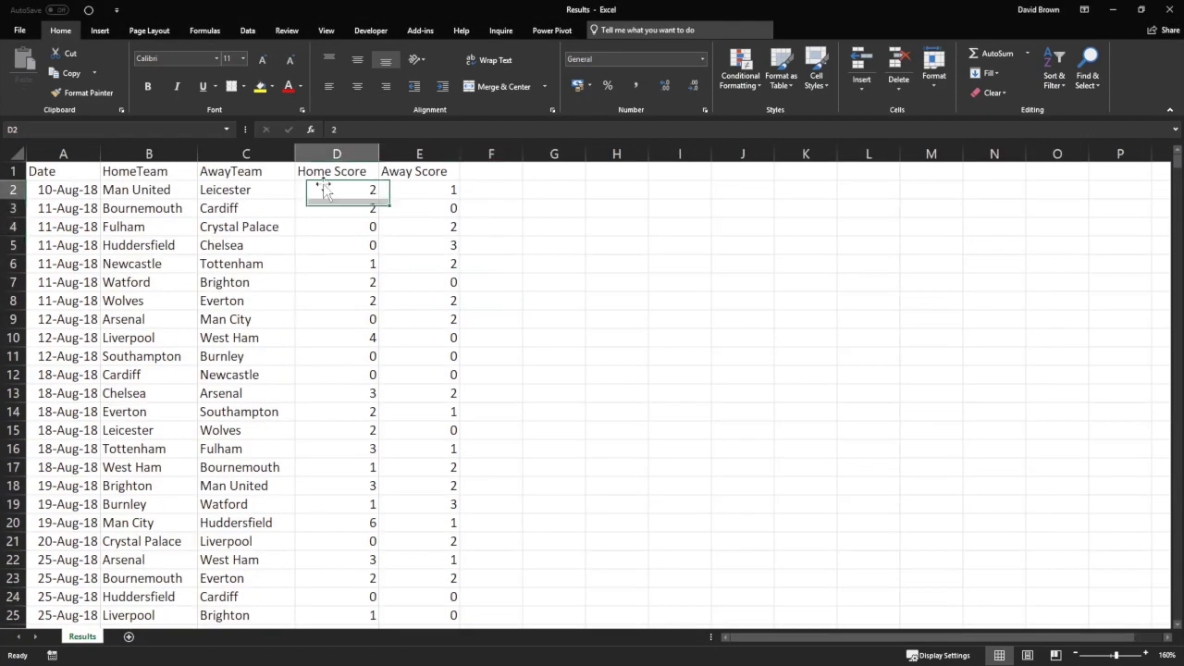
pyautogui.click(478, 187)
pyautogui.click(492, 173)
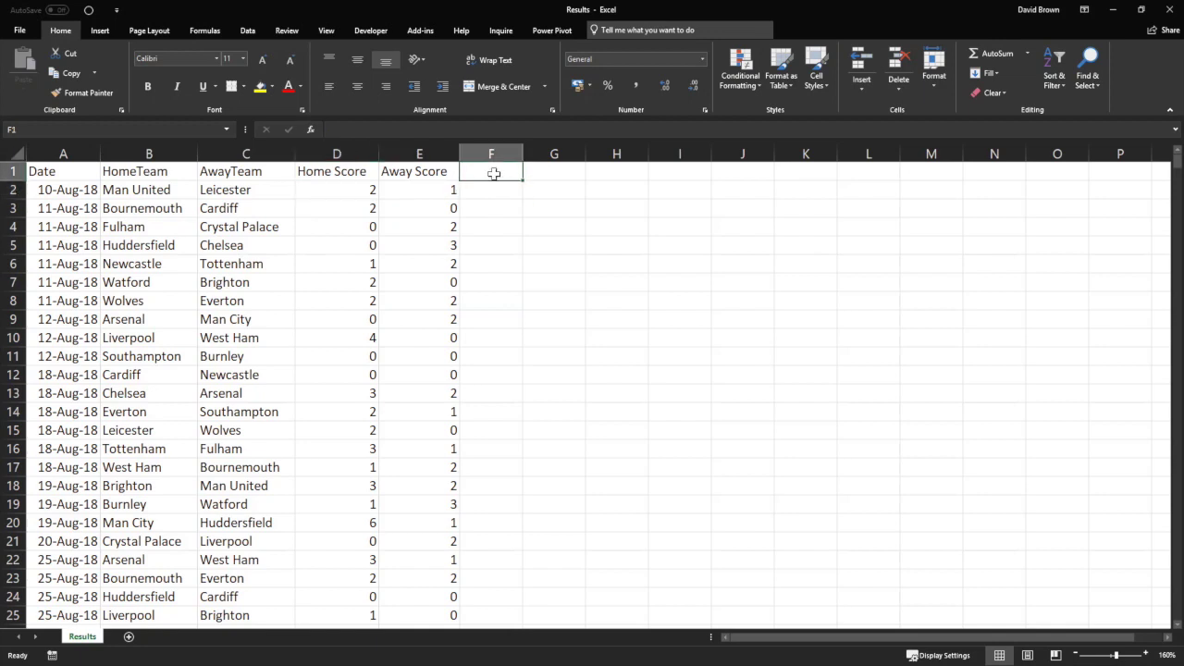
pyautogui.write('Referree')
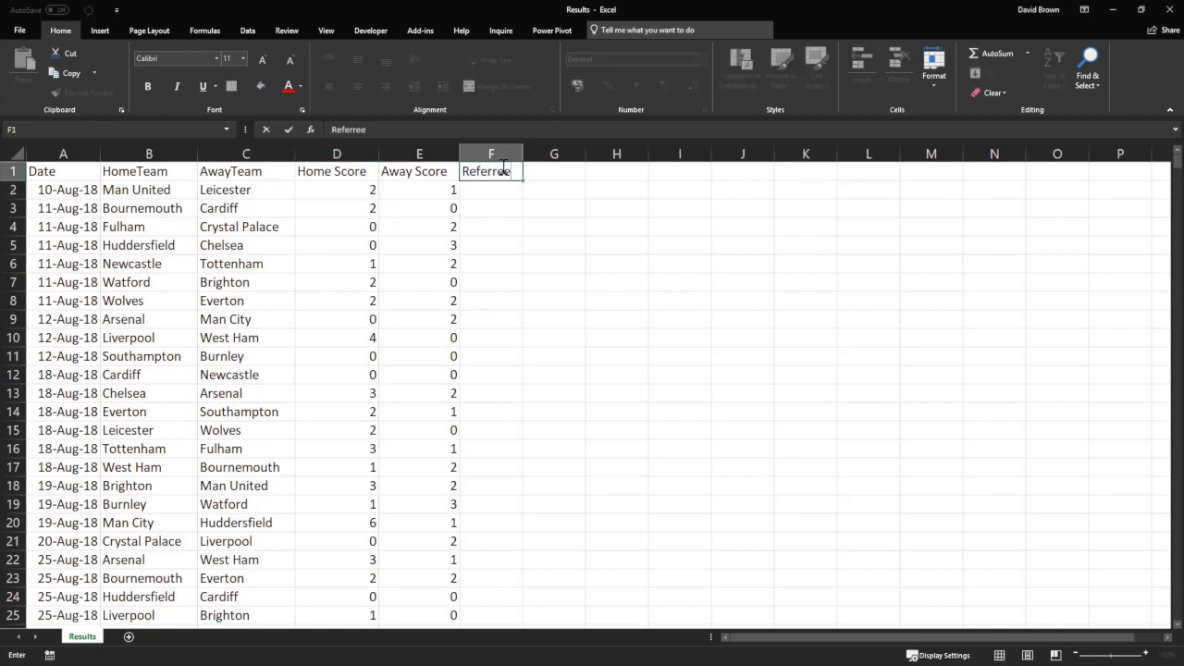
pyautogui.press('Return')
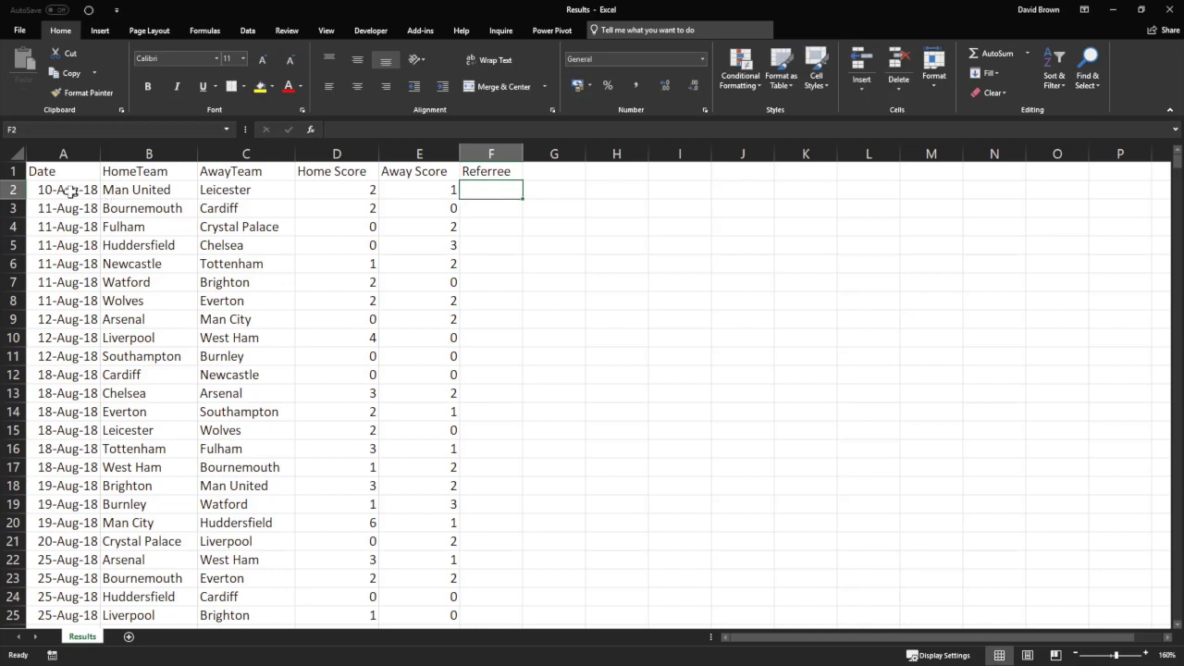
pyautogui.moveTo(72, 190); pyautogui.dragTo(246, 189)
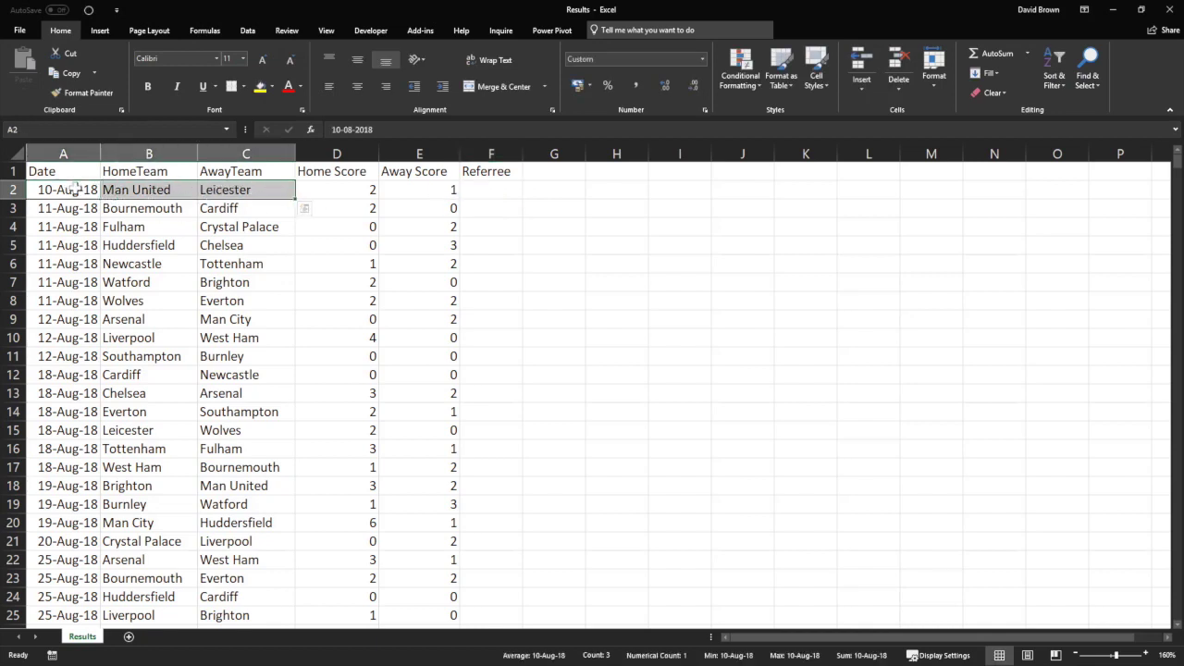
pyautogui.moveTo(72, 189); pyautogui.dragTo(238, 190)
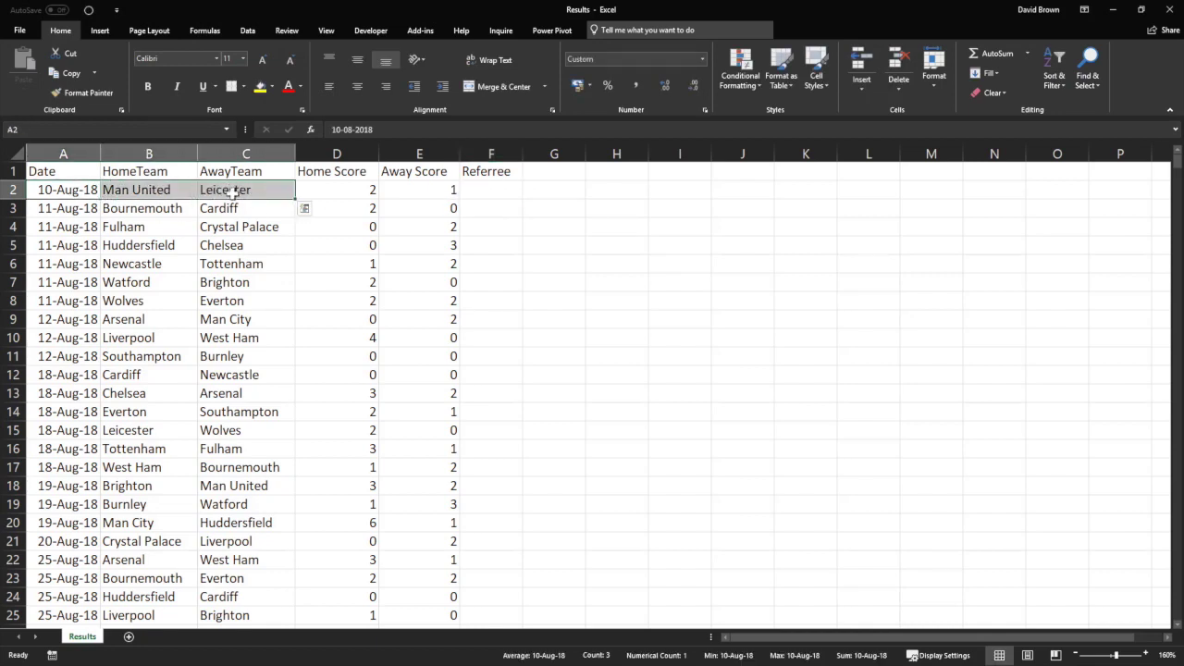
pyautogui.click(329, 151)
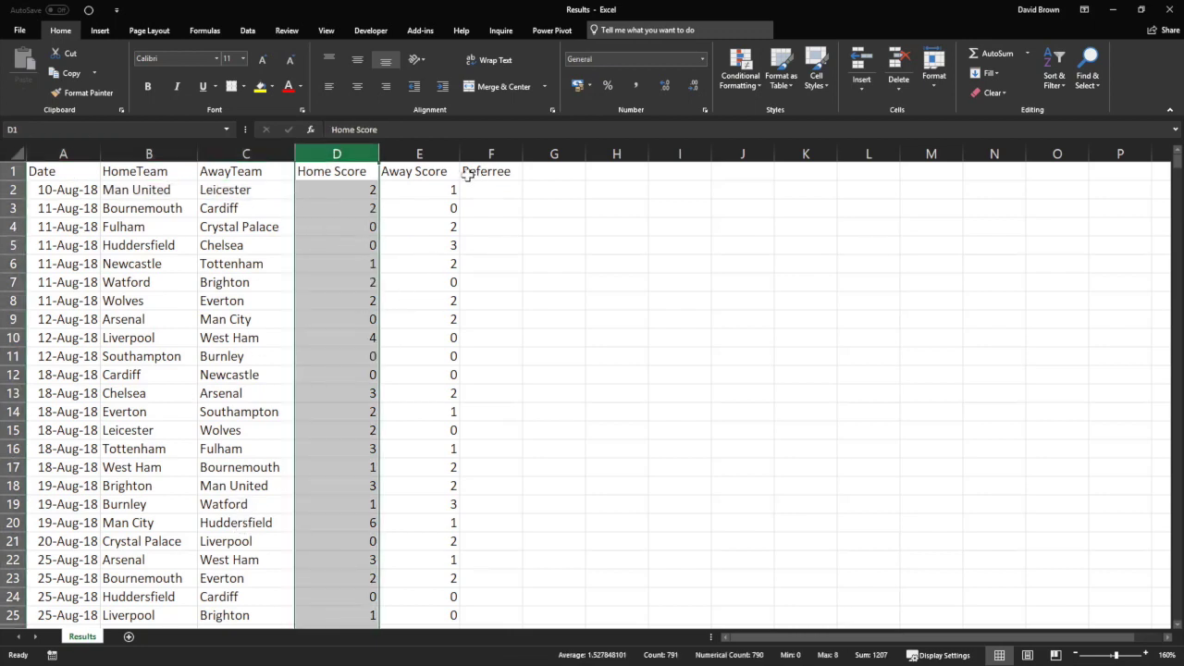
pyautogui.moveTo(493, 197); pyautogui.dragTo(491, 335)
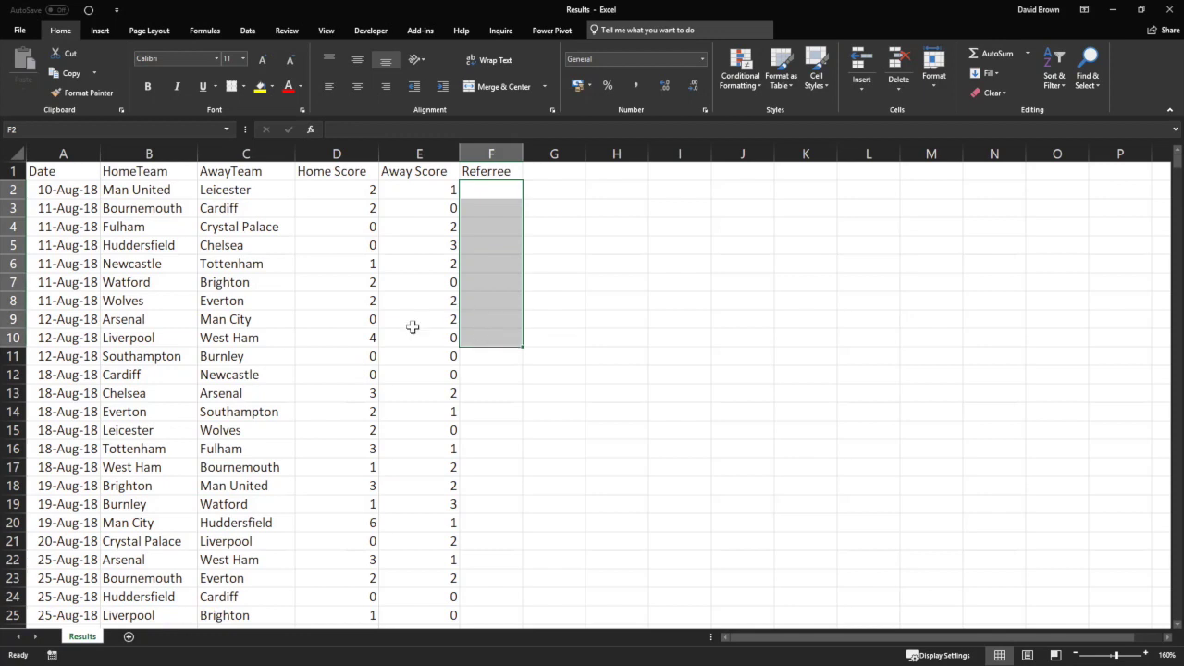
pyautogui.click(154, 209)
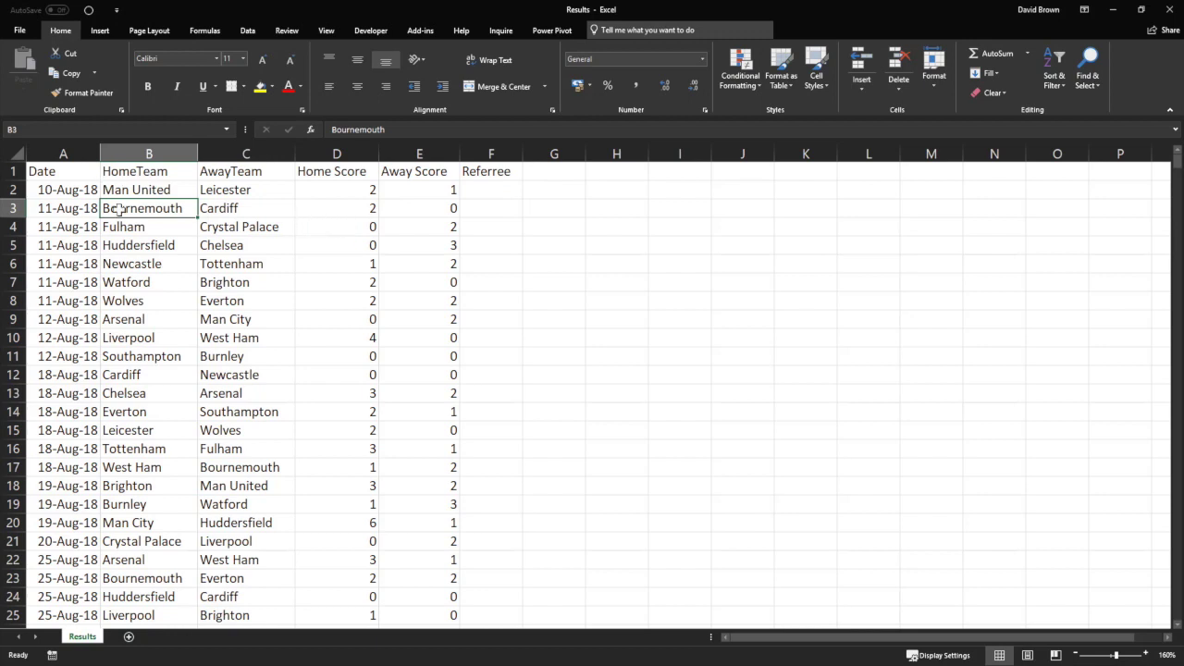
# - Close the Results workbook without saving and minimize Excel to reveal Power BI
pyautogui.click(1170, 17)
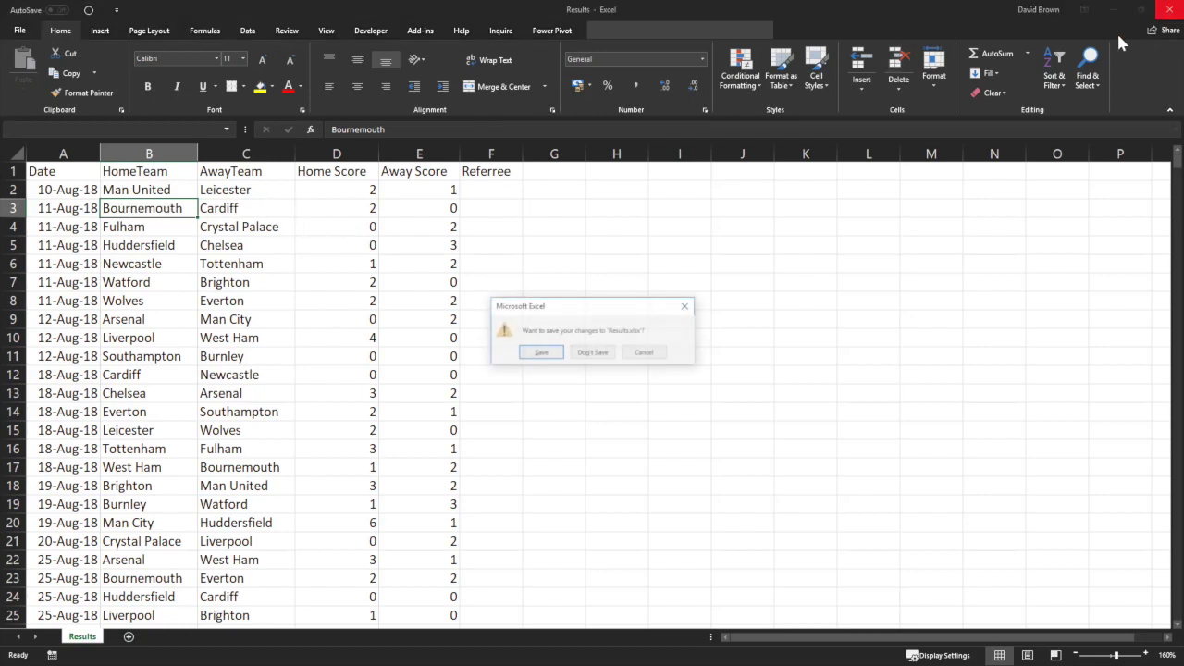
pyautogui.click(595, 357)
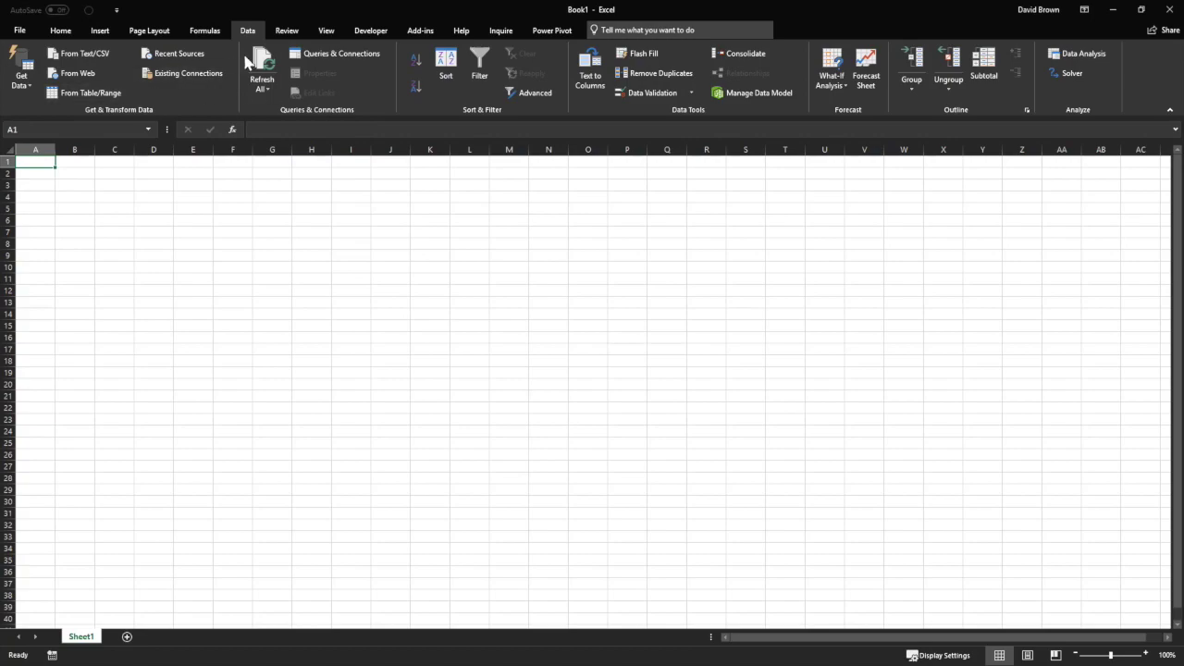
pyautogui.click(1114, 11)
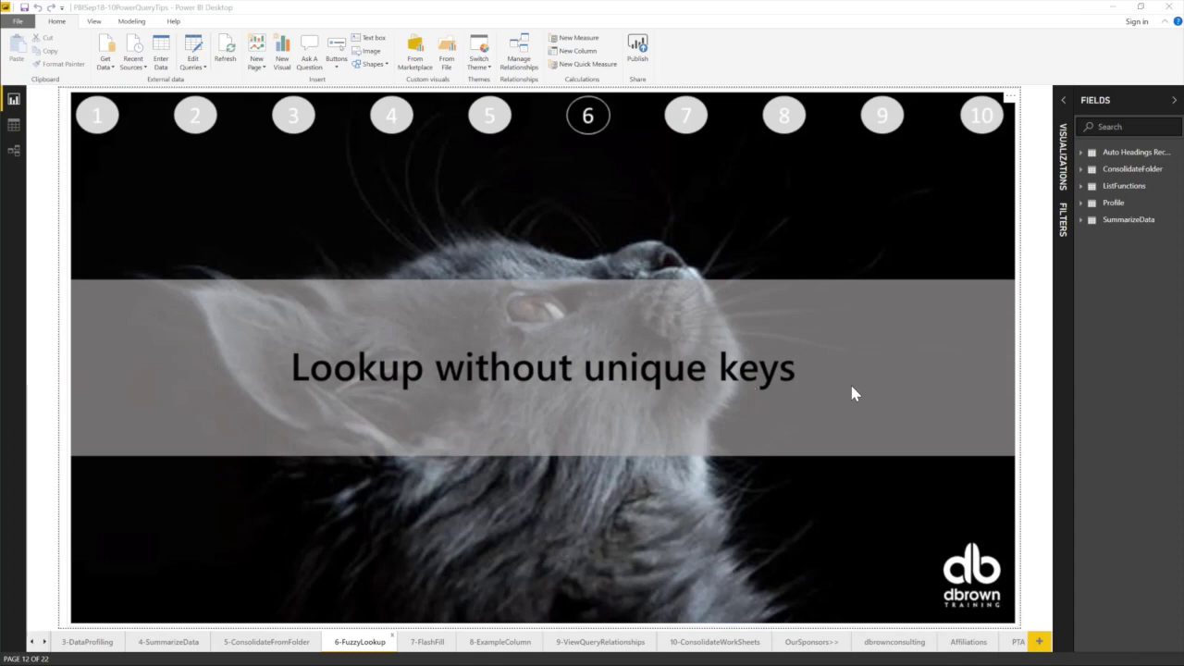
# - Open the Power Query Editor and load the Results table from LookUp\Results.xlsx as a query
pyautogui.click(197, 68)
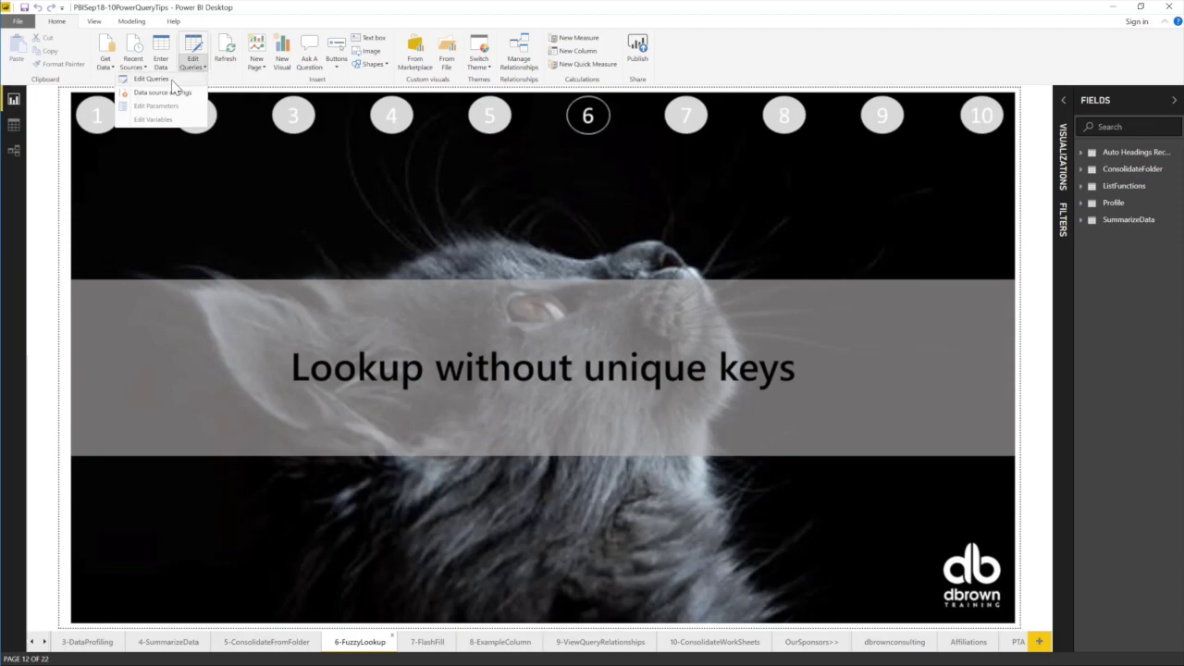
pyautogui.click(173, 85)
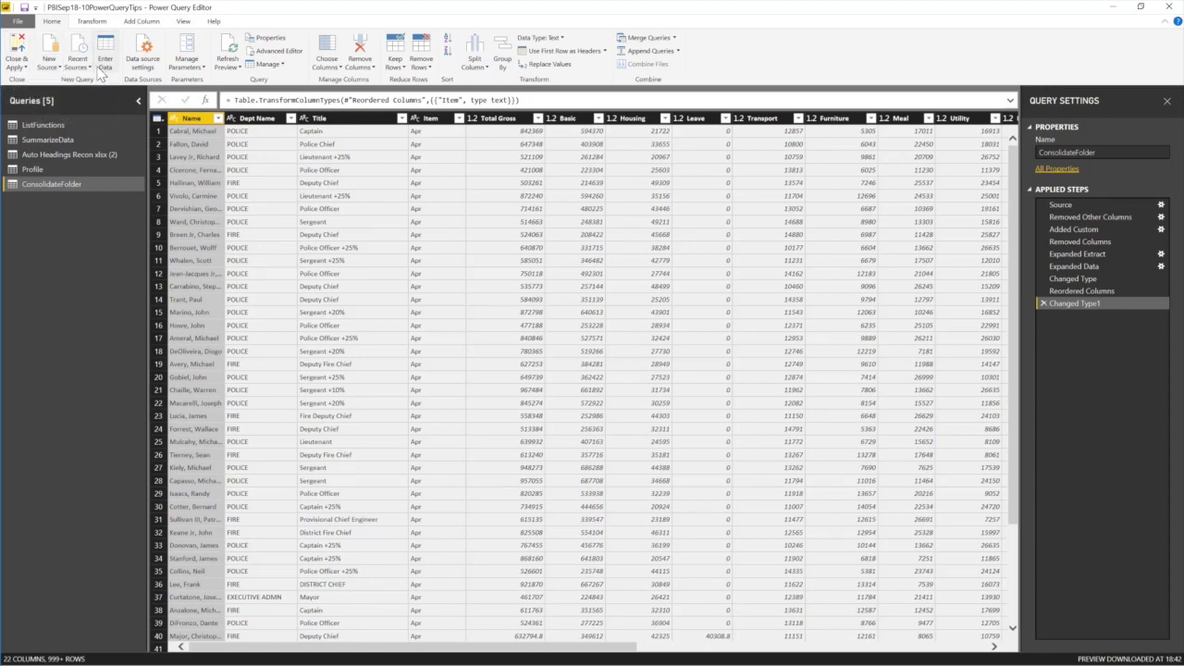
pyautogui.click(51, 63)
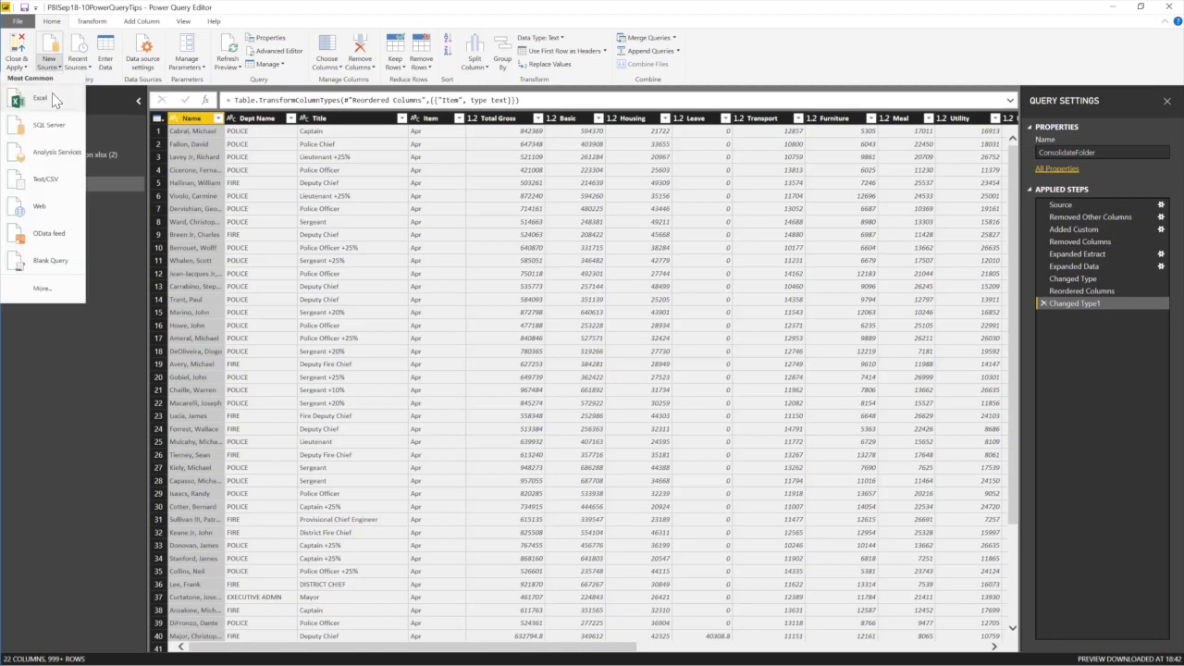
pyautogui.click(44, 102)
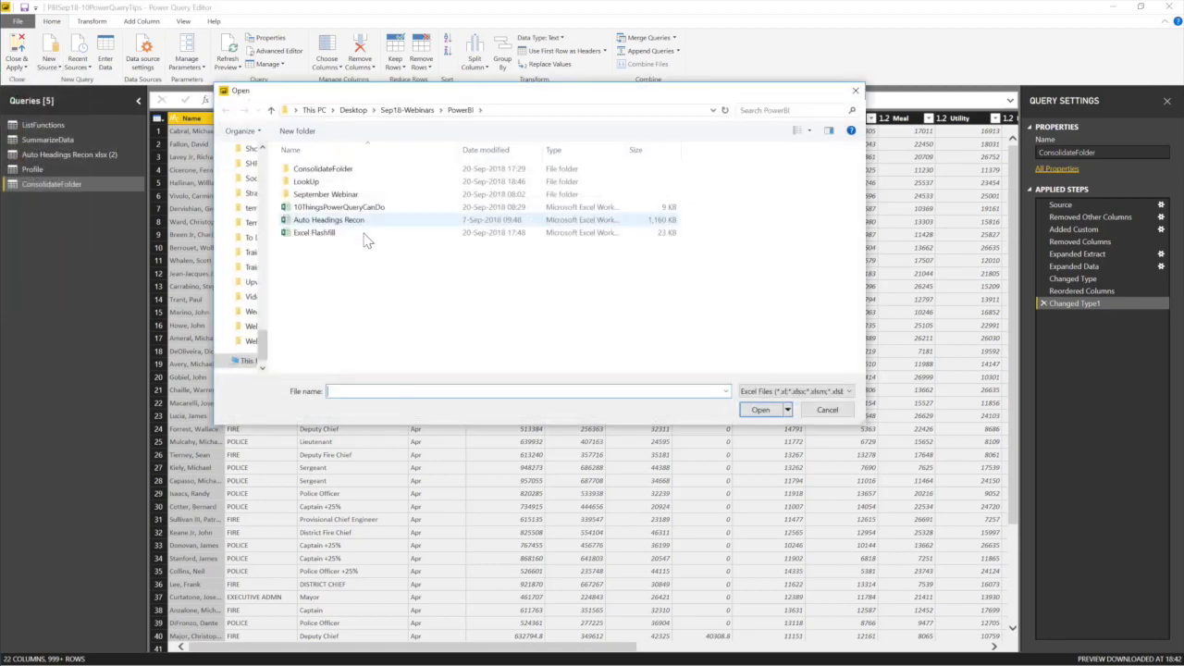
pyautogui.doubleClick(306, 181)
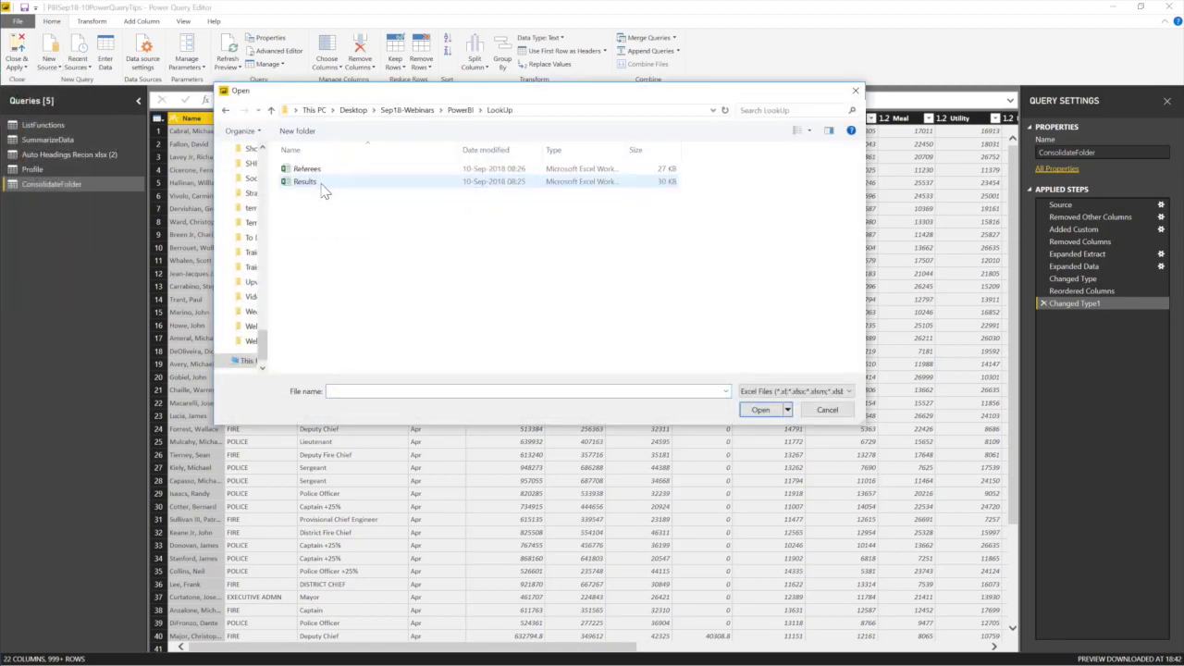
pyautogui.doubleClick(309, 182)
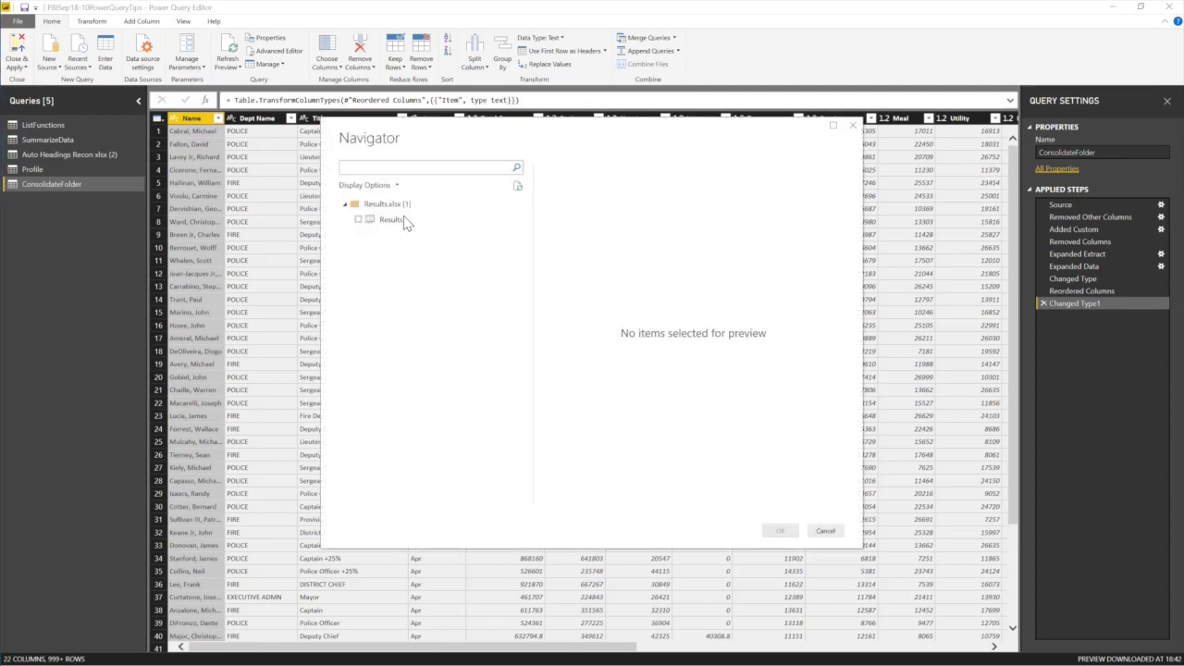
pyautogui.click(389, 222)
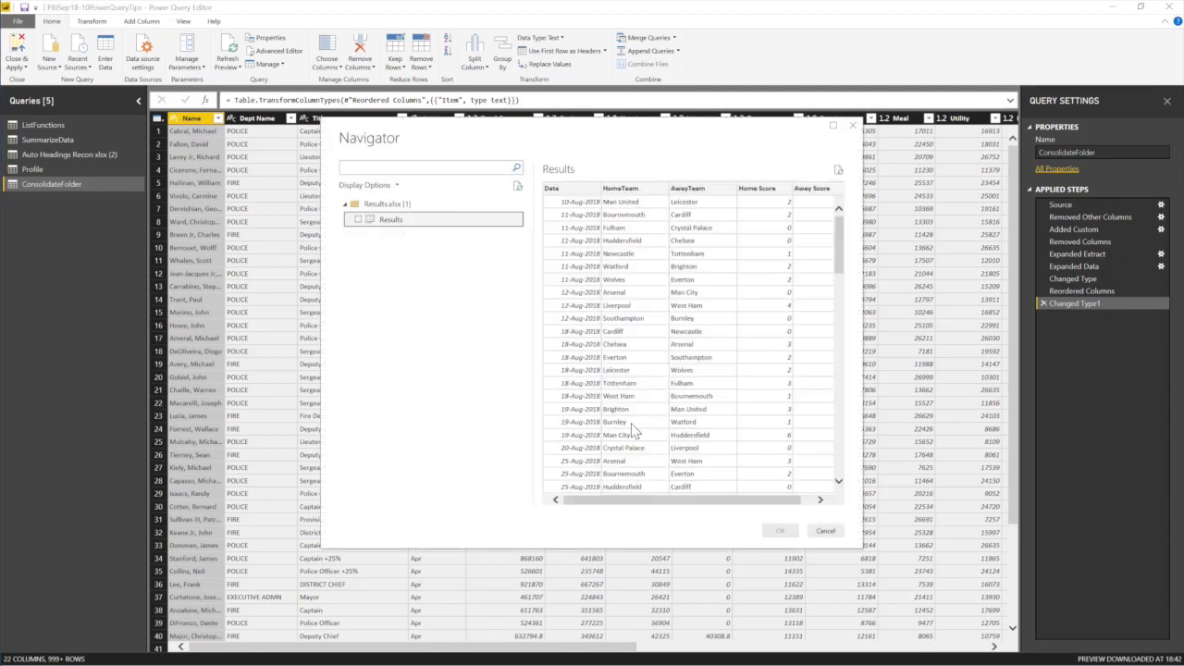
pyautogui.click(358, 220)
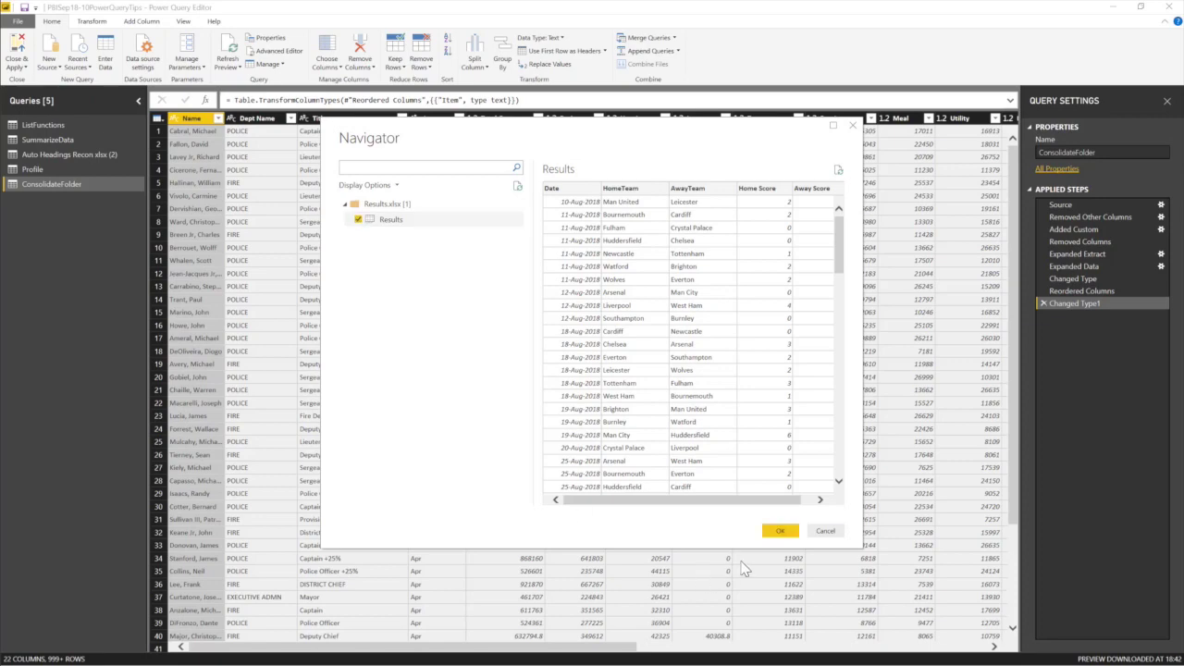
pyautogui.click(782, 533)
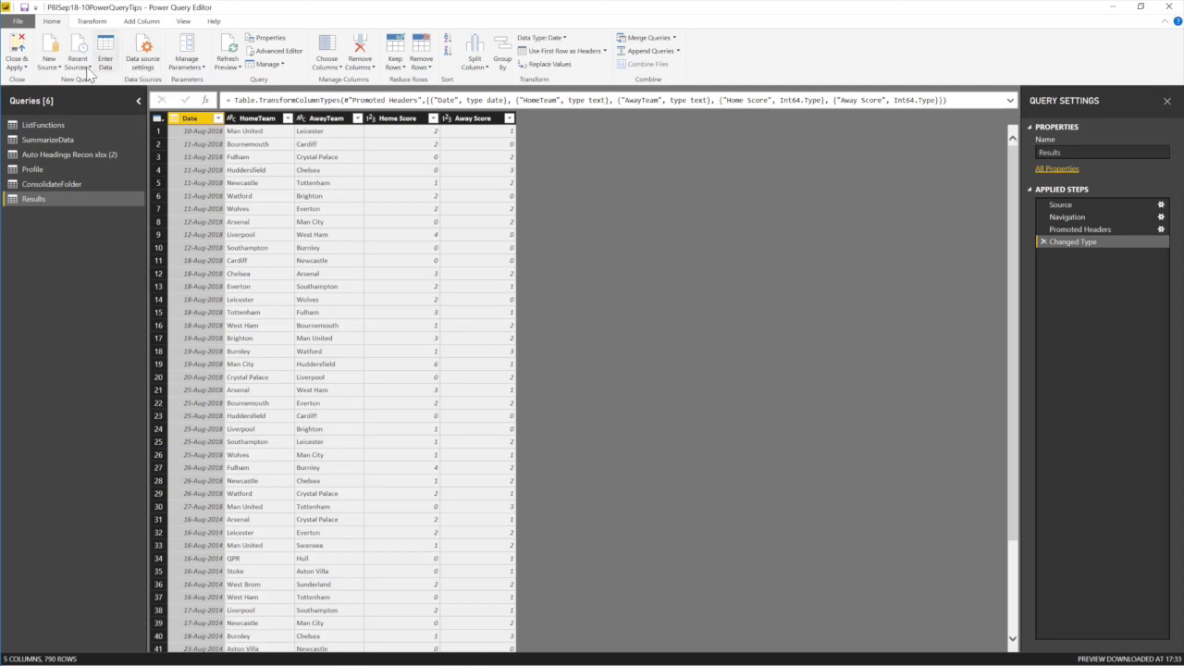
# - Load the Referees table from the Referees.xlsx workbook as a new query
pyautogui.click(51, 63)
pyautogui.click(47, 111)
pyautogui.doubleClick(309, 169)
pyautogui.click(359, 220)
pyautogui.click(781, 531)
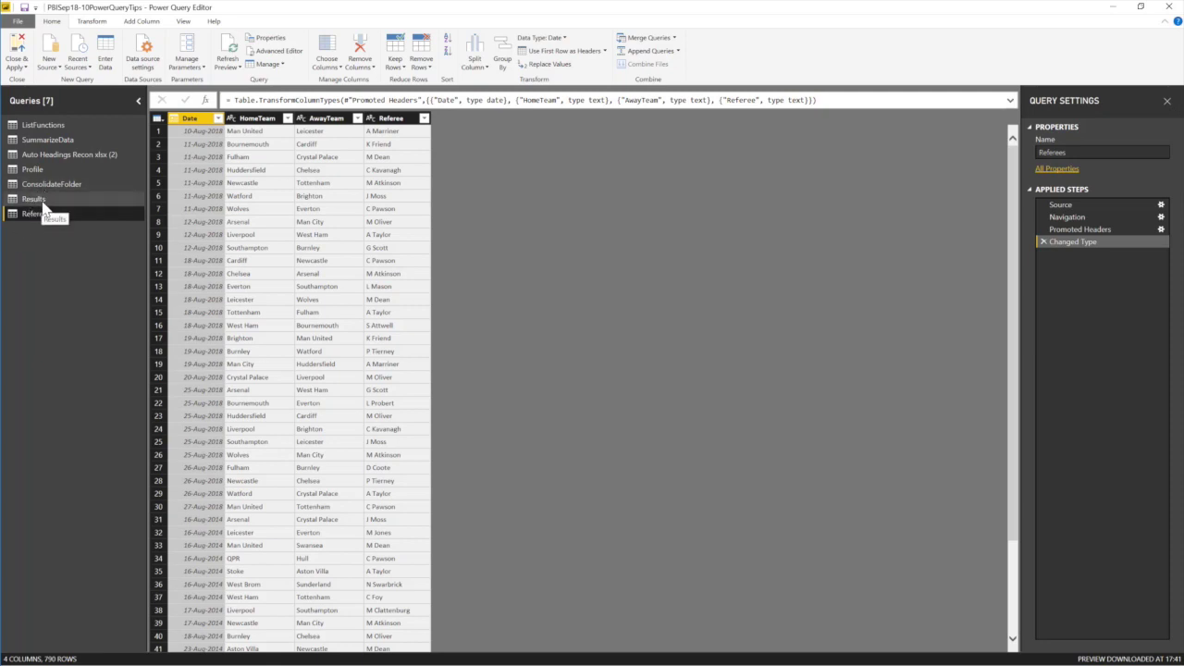
# - Switch back and forth between the Results and Referees queries to compare their data
pyautogui.click(43, 200)
pyautogui.click(42, 213)
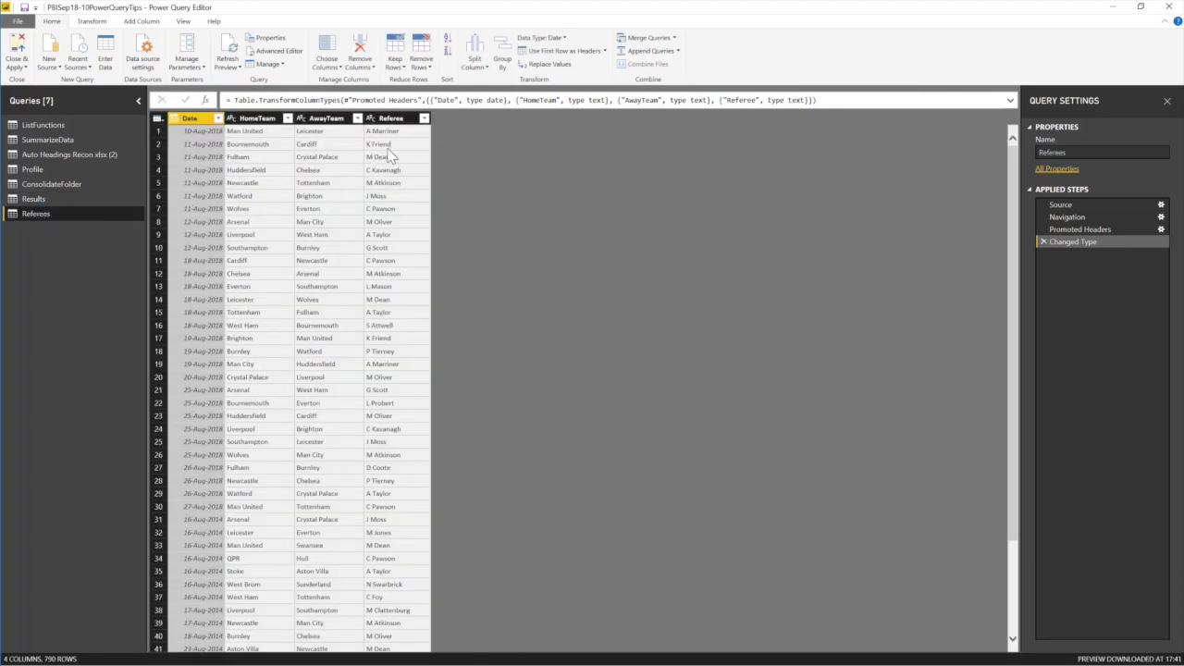
pyautogui.click(44, 199)
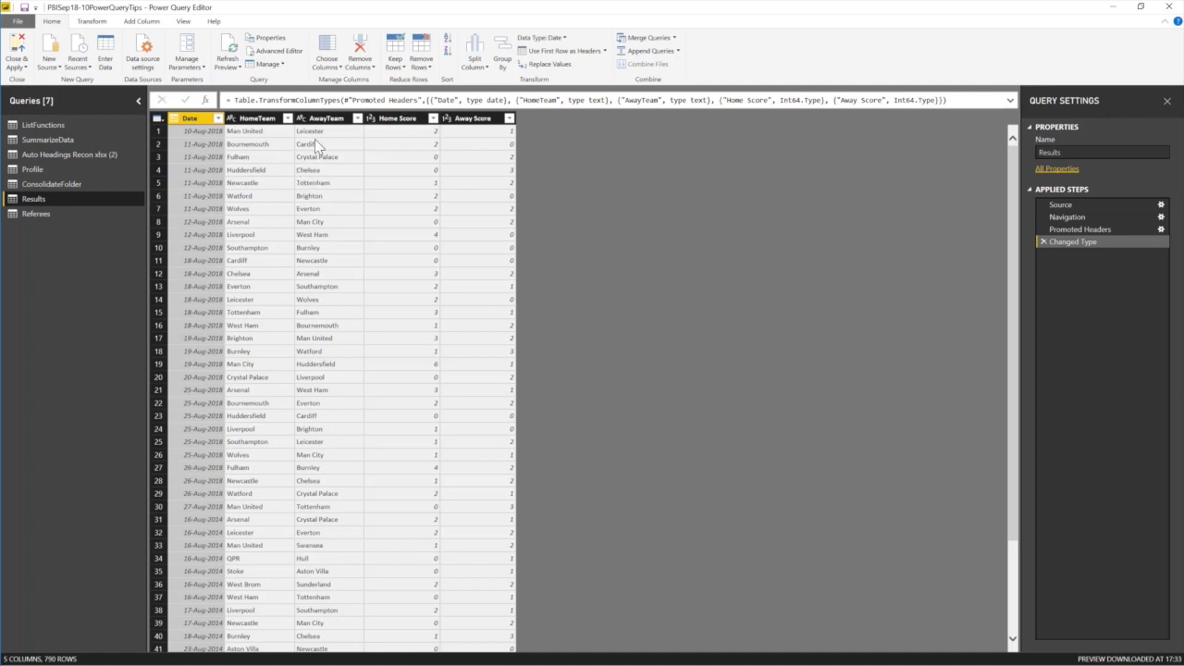
pyautogui.click(44, 216)
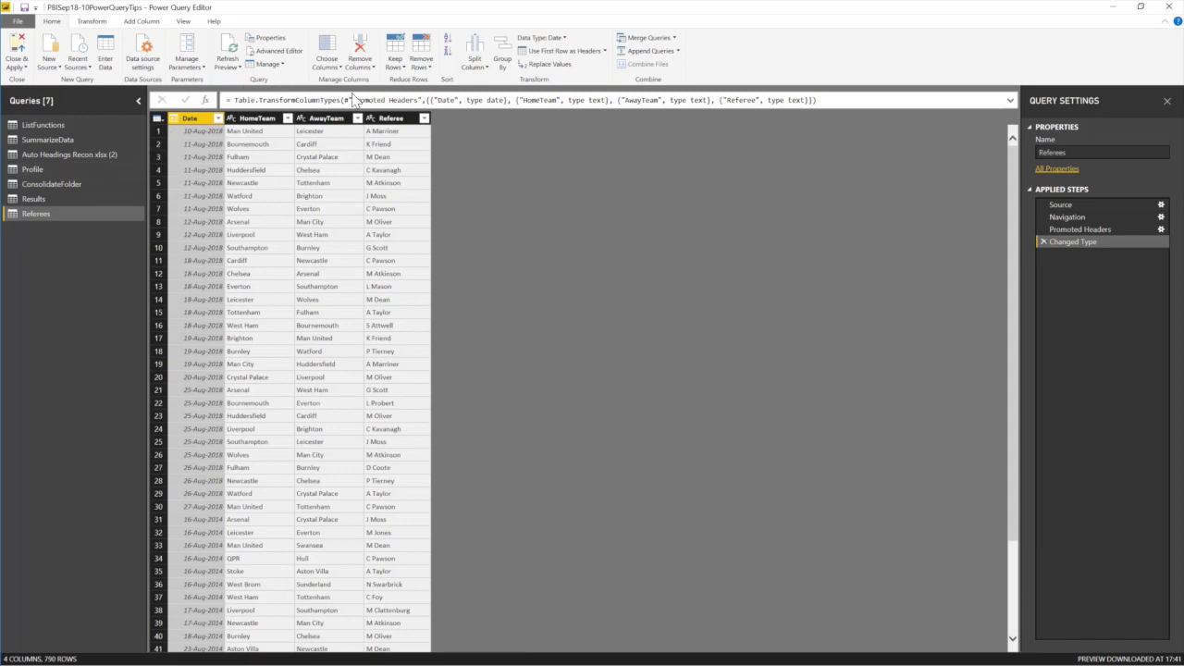
pyautogui.click(46, 200)
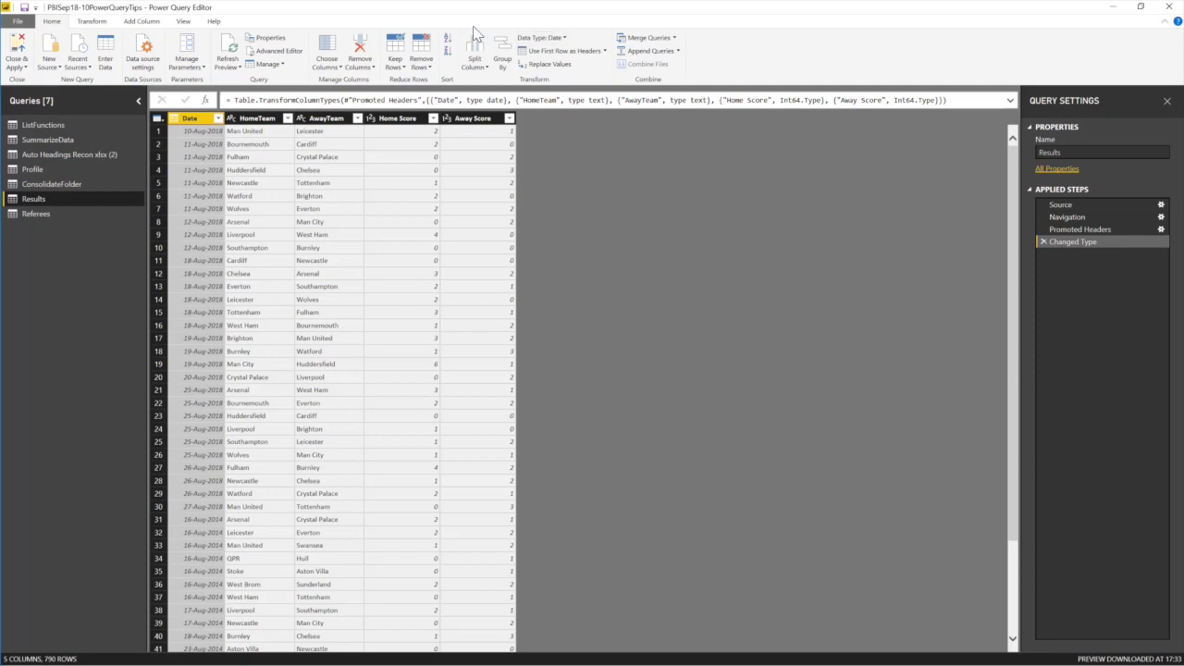
pyautogui.click(675, 38)
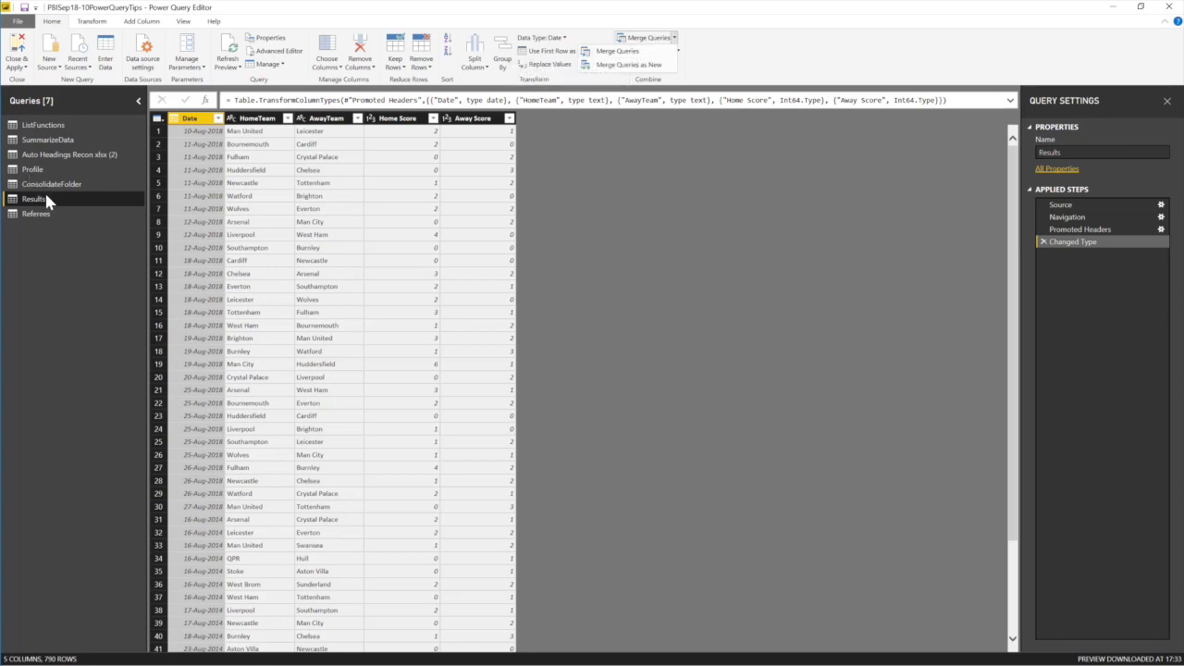
# - Merge Results with Referees as a new query, left outer join on Date, HomeTeam and AwayTeam
pyautogui.click(631, 67)
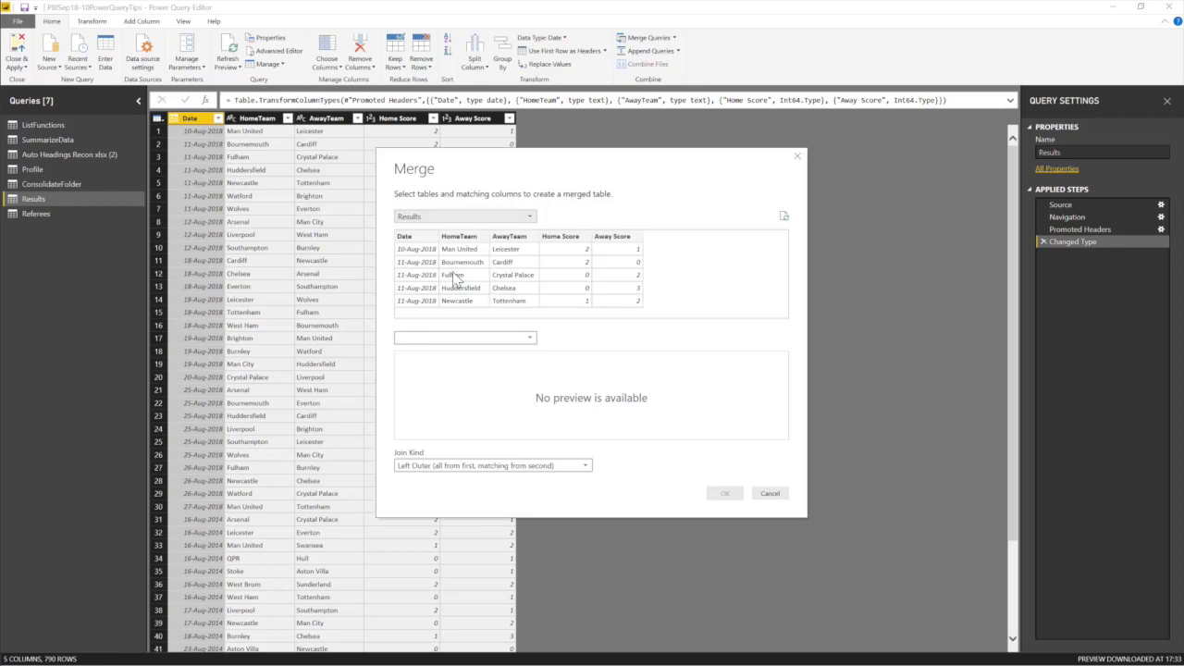
pyautogui.click(529, 338)
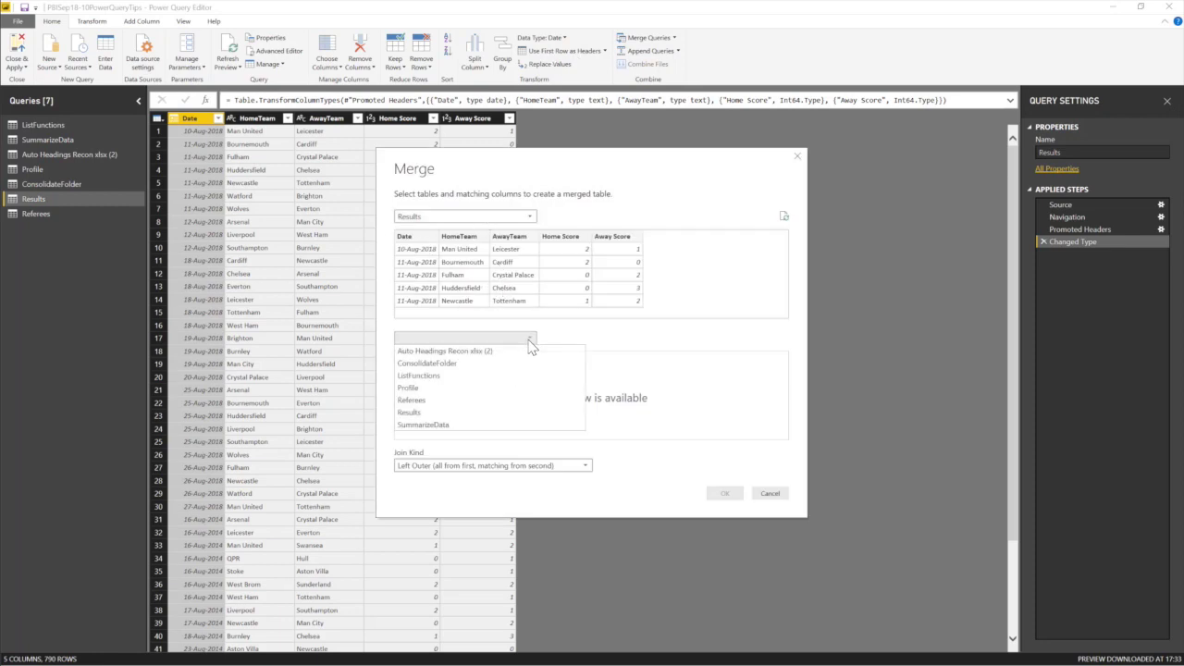
pyautogui.click(434, 401)
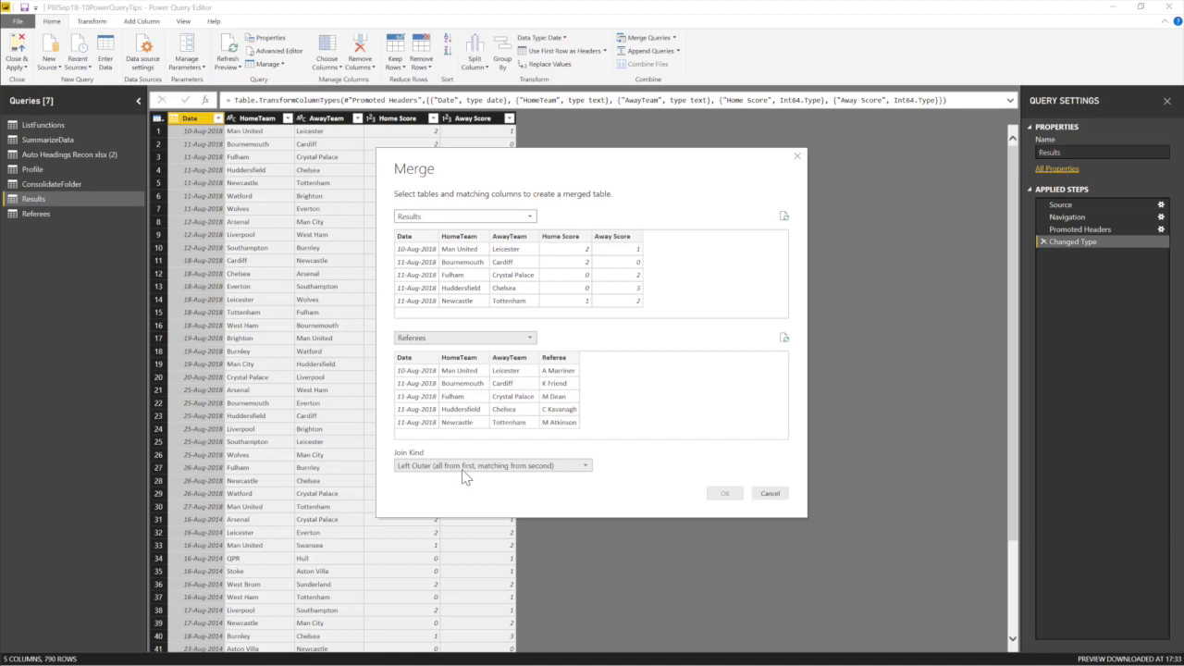
pyautogui.click(421, 242)
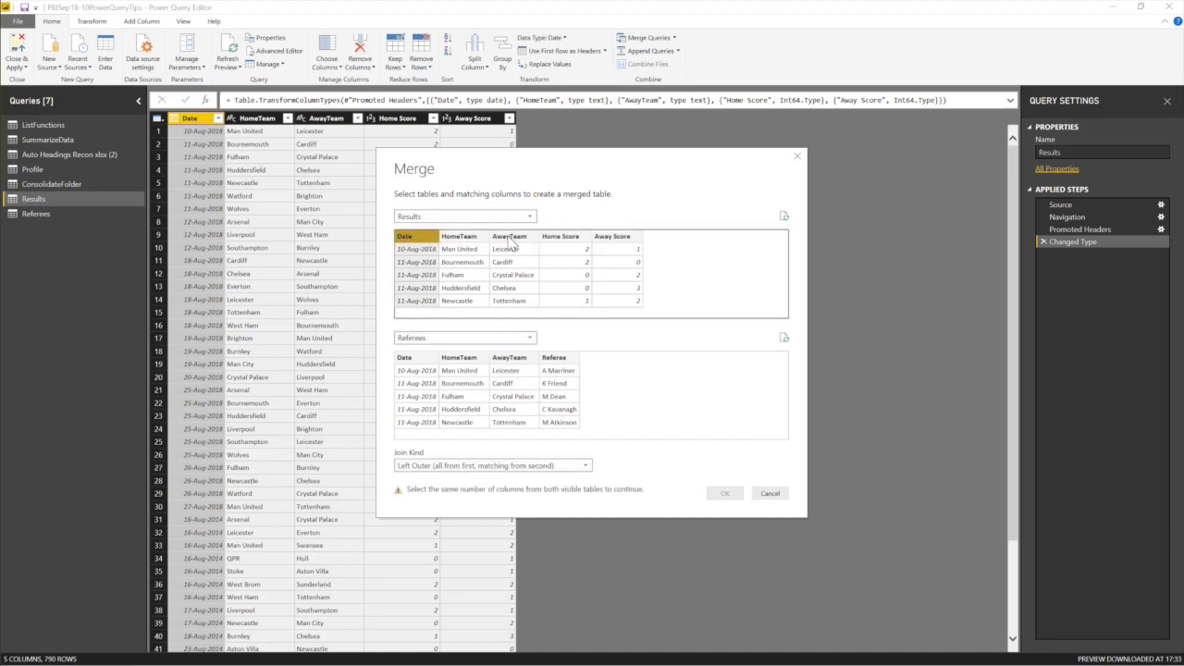
pyautogui.keyDown('shift'); pyautogui.click(510, 238); pyautogui.keyUp('shift')
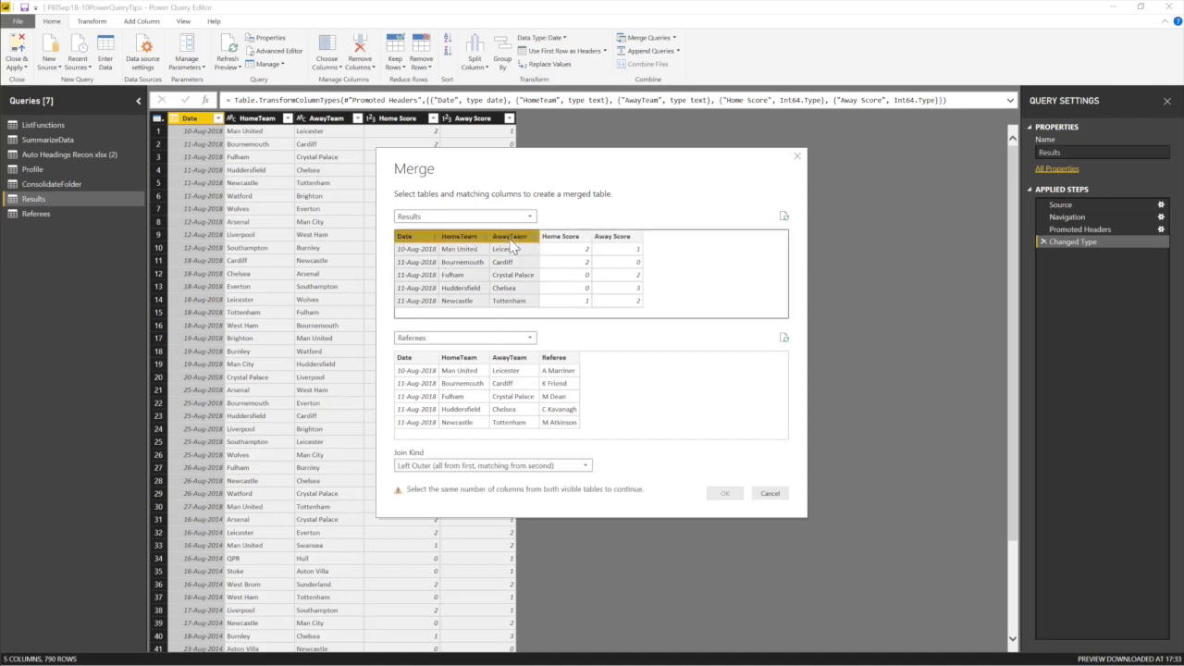
pyautogui.click(418, 365)
pyautogui.keyDown('shift'); pyautogui.click(505, 370); pyautogui.keyUp('shift')
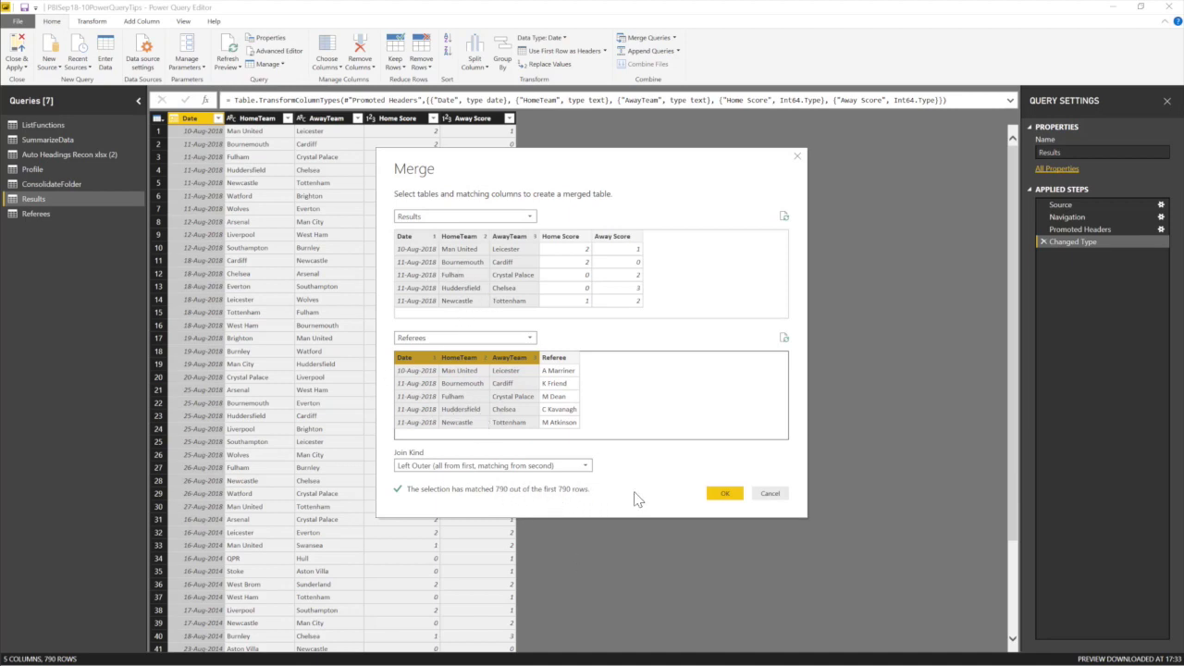
pyautogui.click(723, 497)
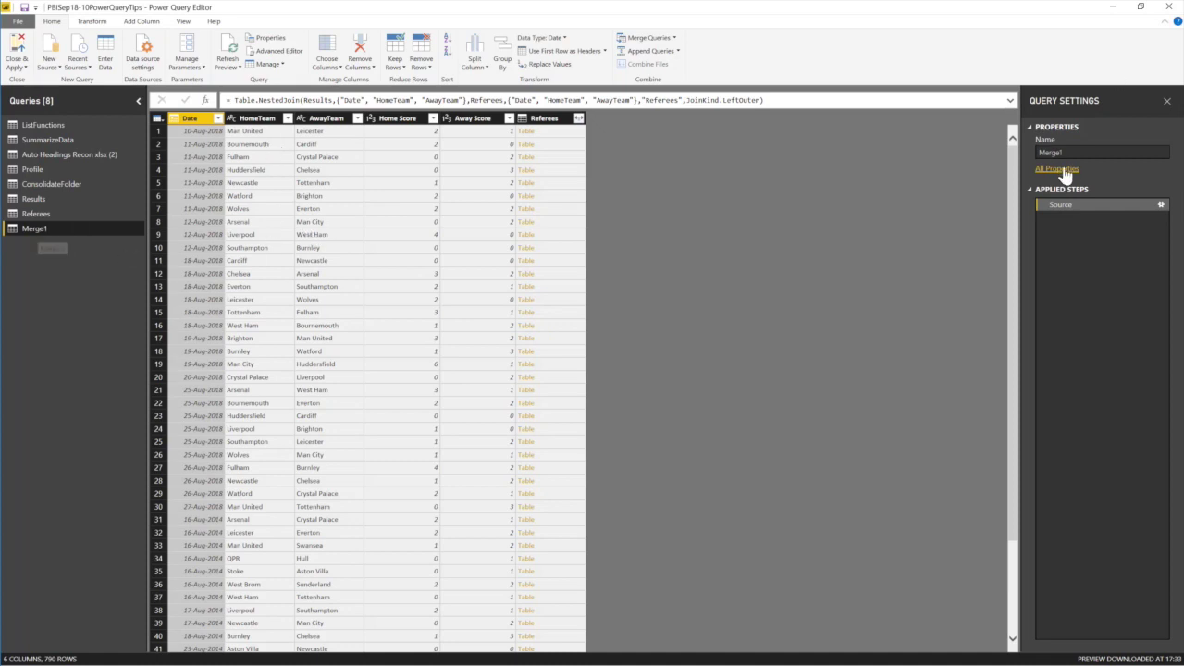
# - Rename the merged query Merge1 to Lookup
pyautogui.moveTo(1077, 152); pyautogui.dragTo(1009, 149)
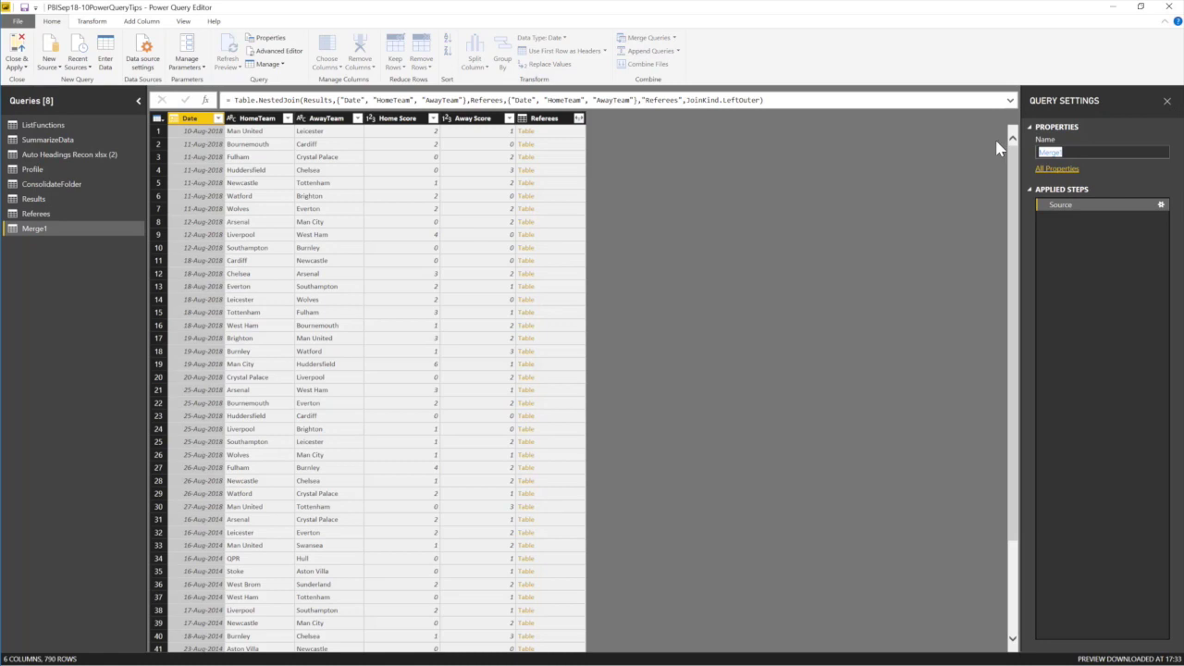
pyautogui.write('Loo')
pyautogui.press('Return')
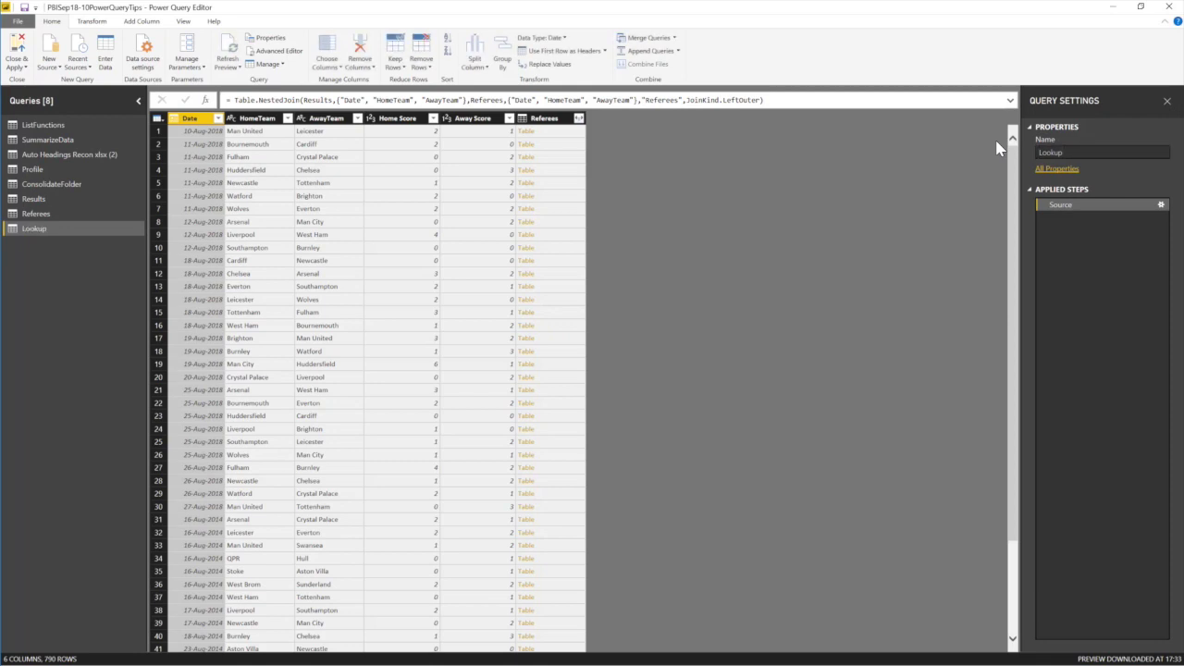
# - Expand the Referees column to add only a Referee column, and move it next to AwayTeam
pyautogui.click(578, 119)
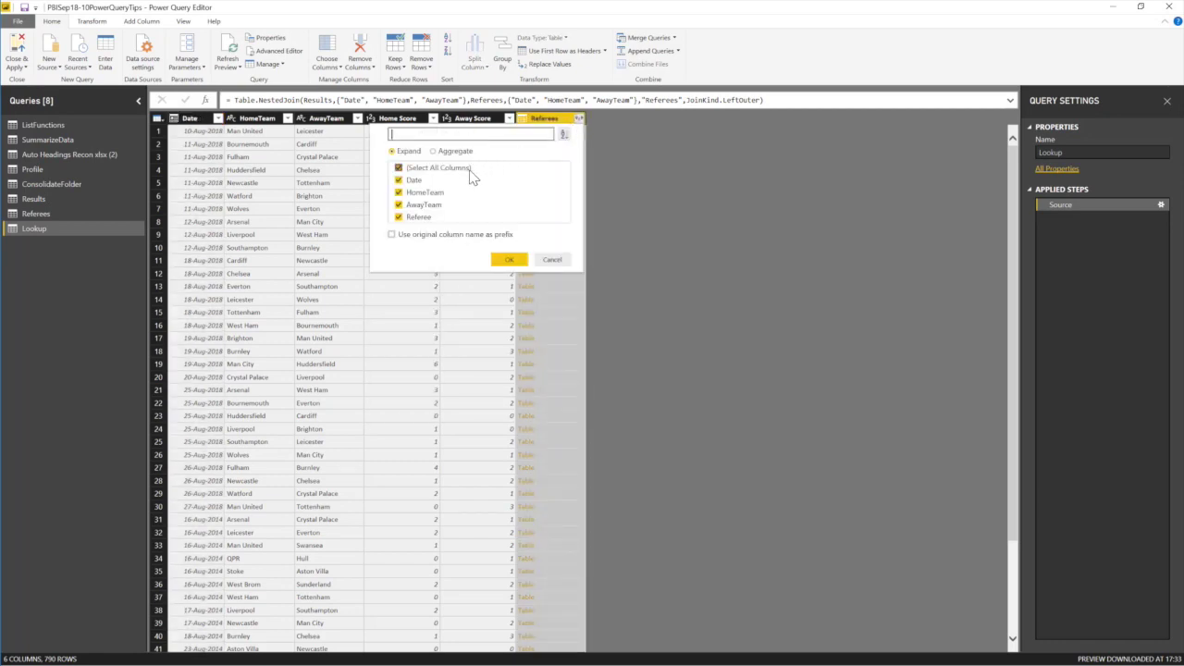
pyautogui.click(398, 168)
pyautogui.click(399, 169)
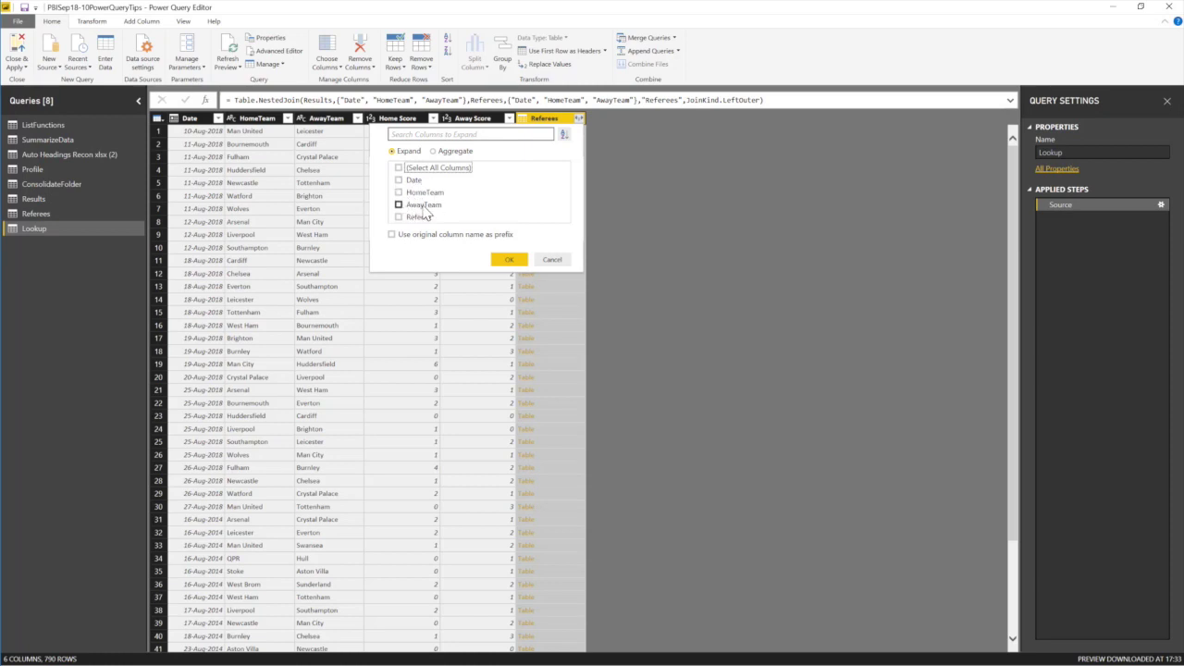
pyautogui.click(400, 218)
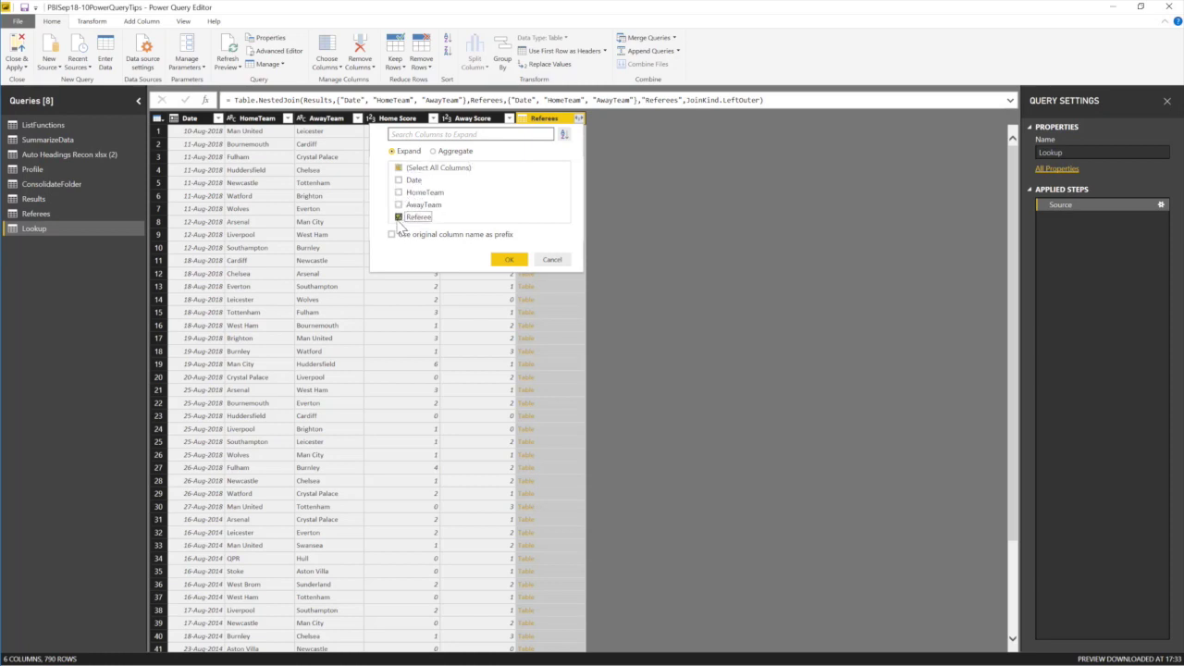
pyautogui.click(509, 260)
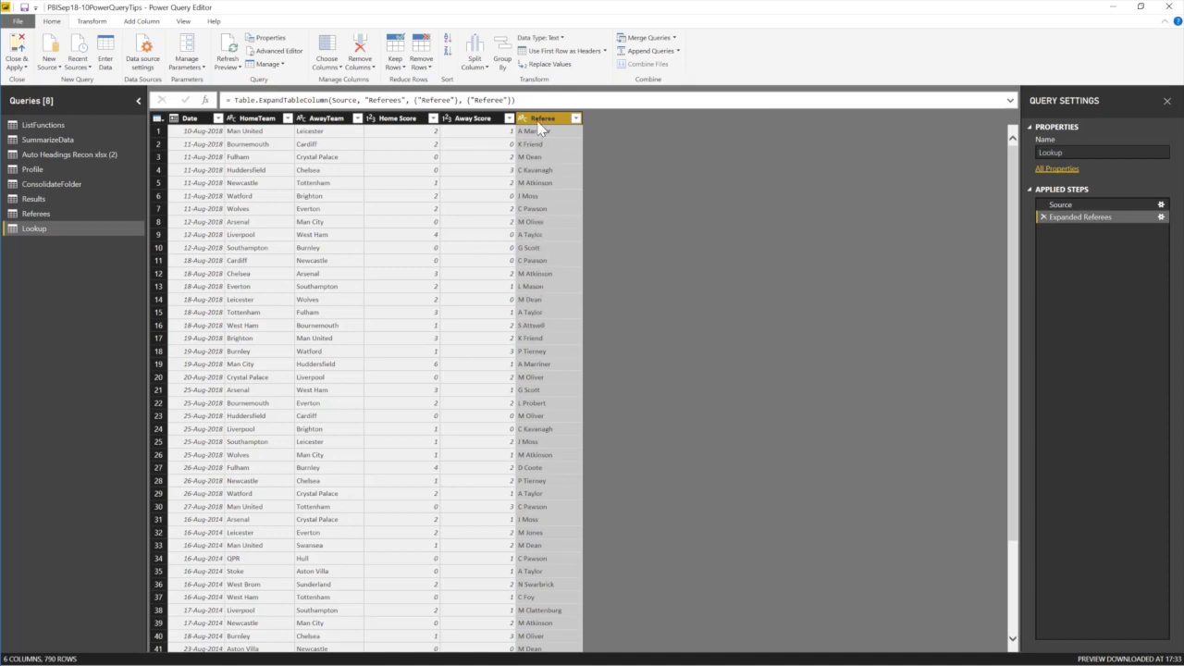
pyautogui.moveTo(544, 122); pyautogui.dragTo(370, 121)
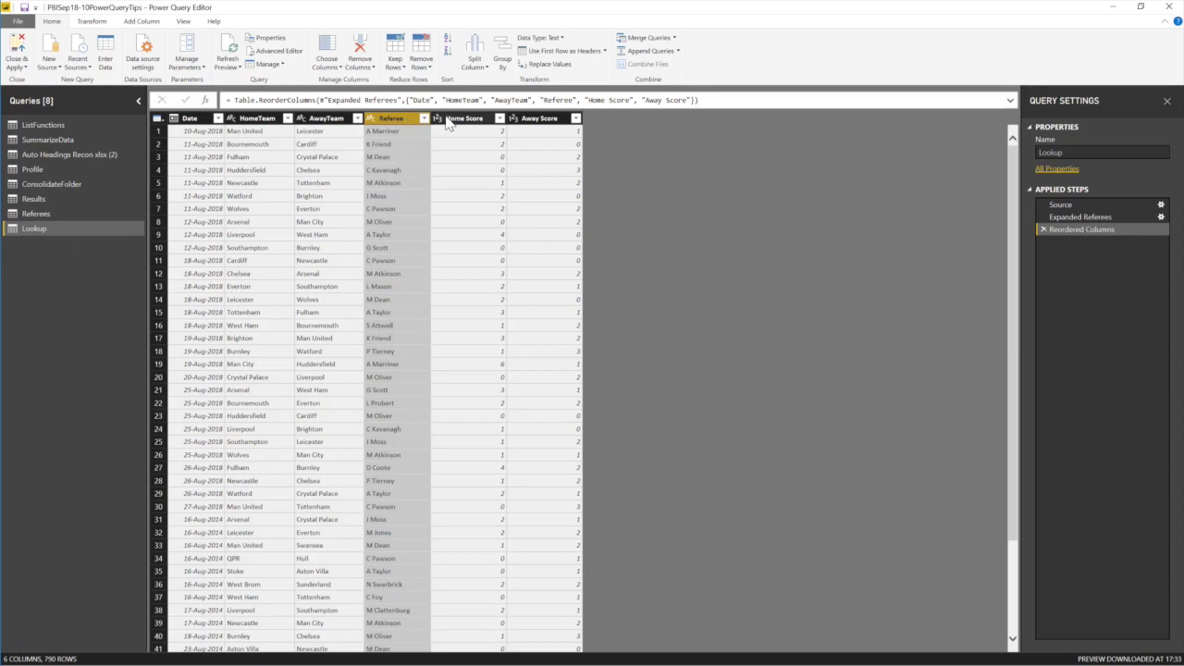
# - Open the Close & Apply choices on the Home ribbon
pyautogui.click(23, 72)
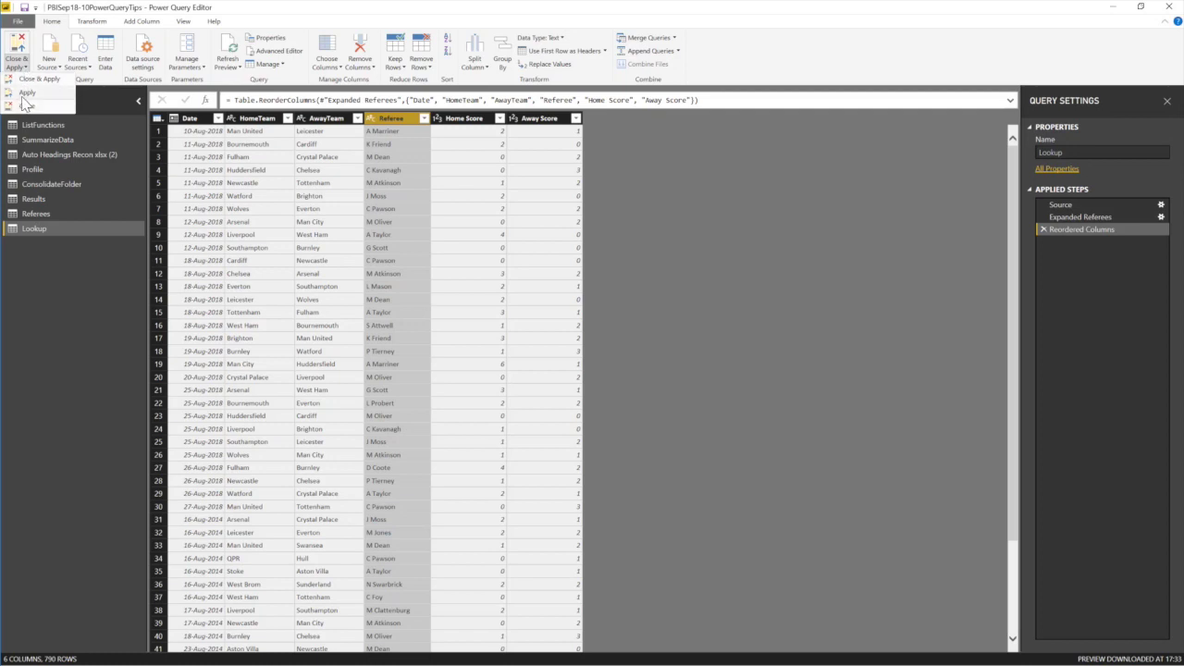
# - Apply the query changes so Results, Referees and Lookup load, keeping the editor open
pyautogui.click(24, 96)
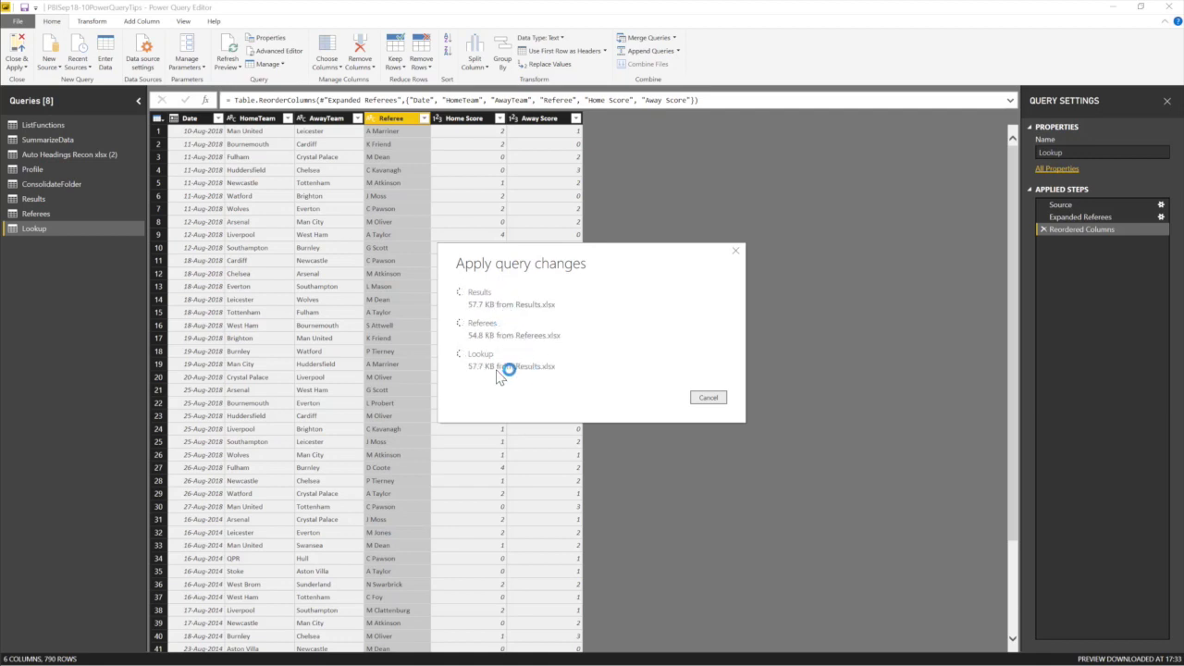
# - Add a new query group 'Lookup' described as doing vlookup without a reference
pyautogui.rightClick(57, 253)
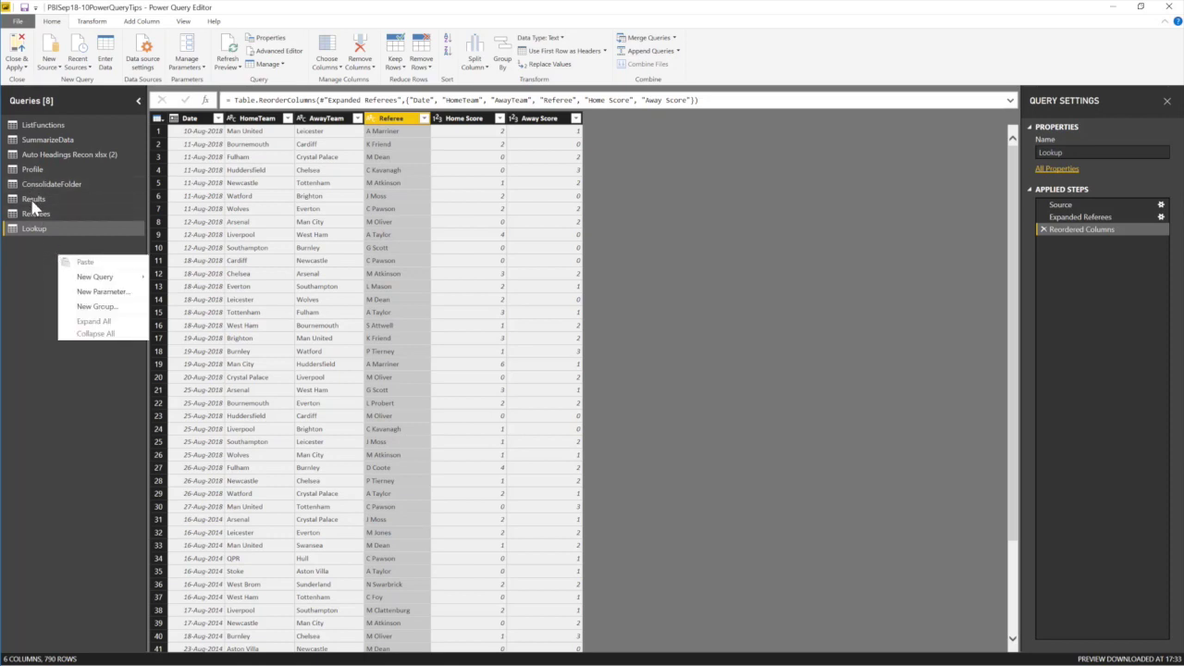
pyautogui.click(100, 309)
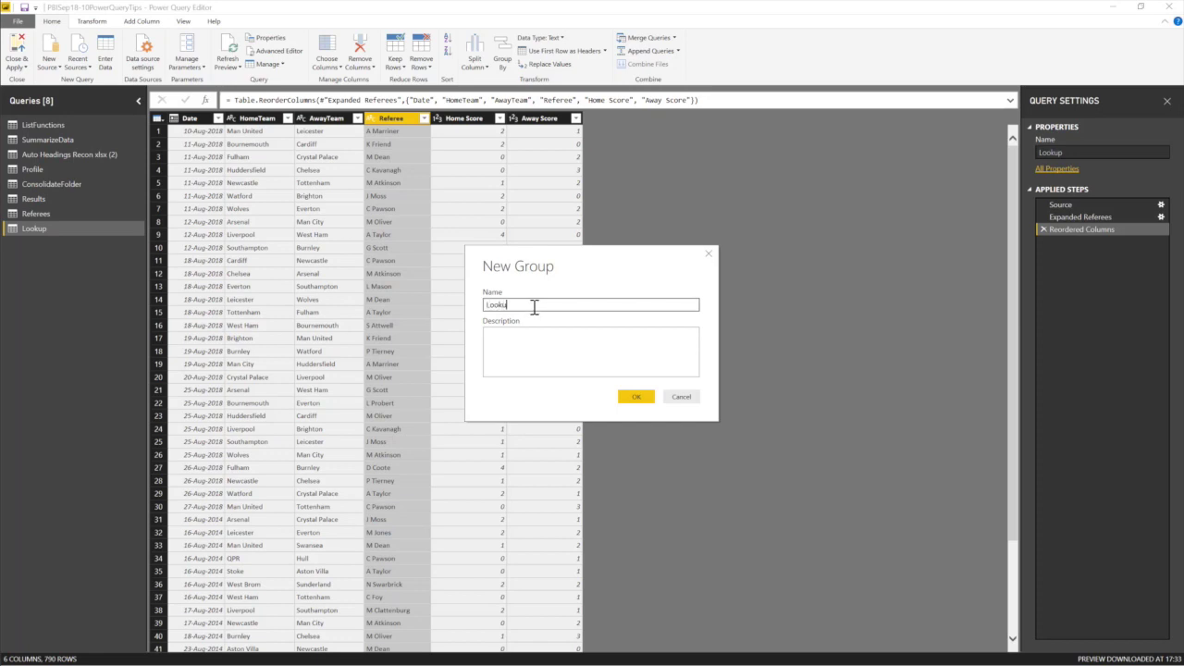
pyautogui.click(533, 340)
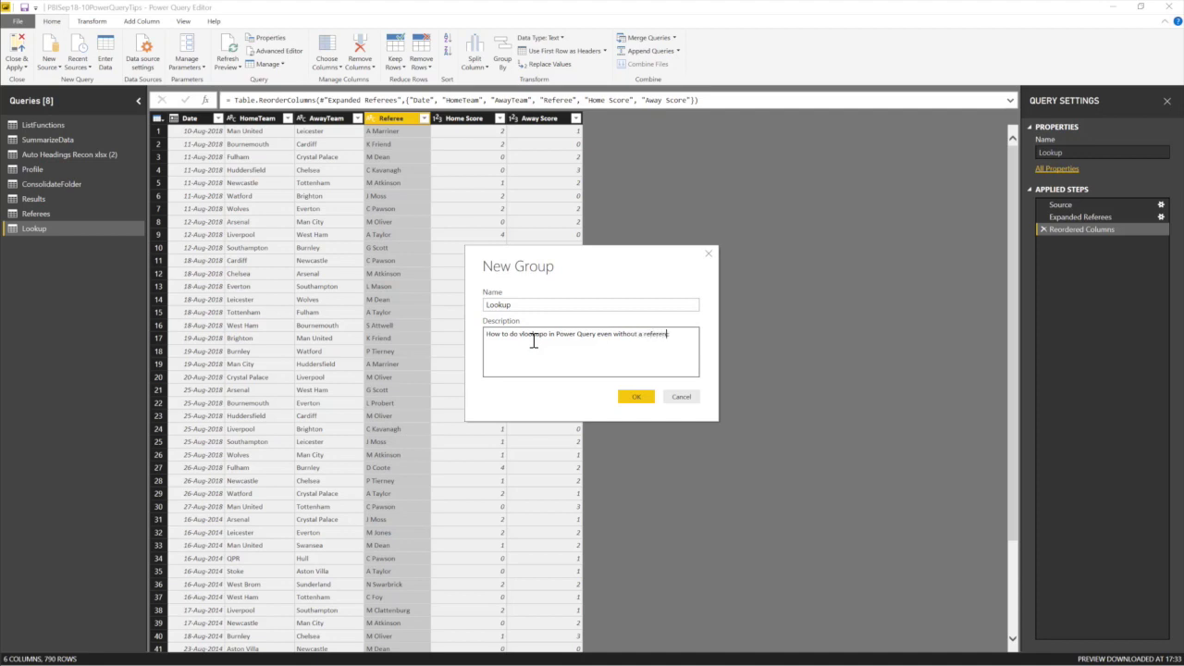
pyautogui.click(633, 399)
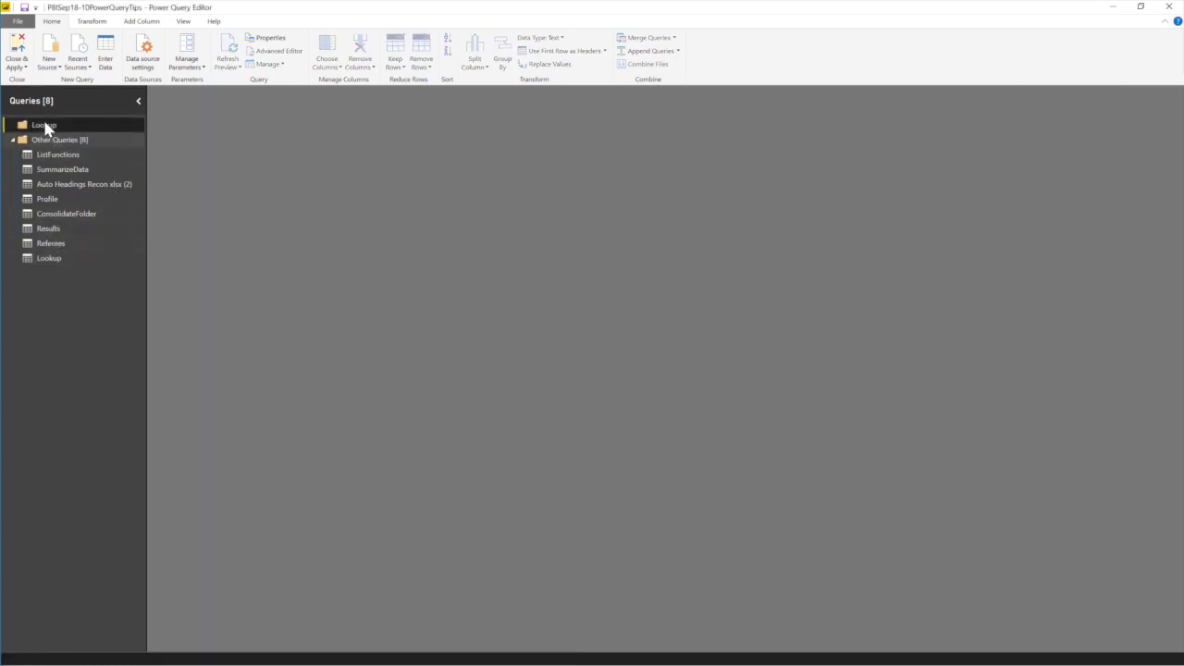
pyautogui.click(53, 227)
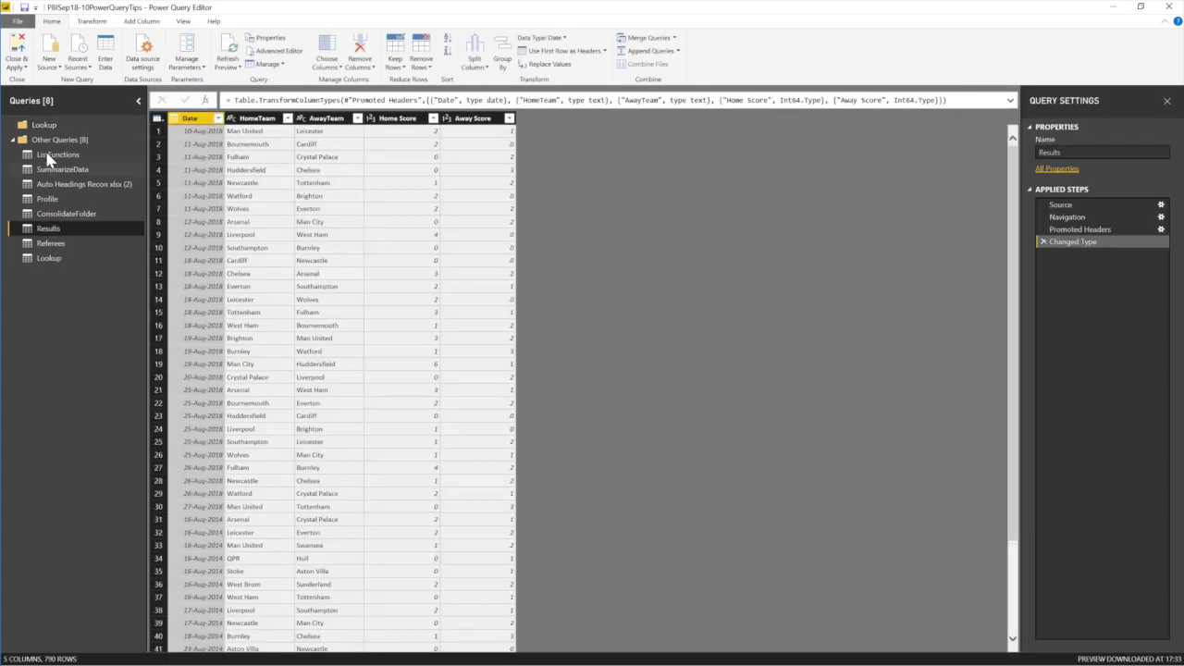
# - Move the Results query into the Lookup group
pyautogui.click(50, 242)
pyautogui.click(48, 259)
pyautogui.click(53, 229)
pyautogui.rightClick(52, 227)
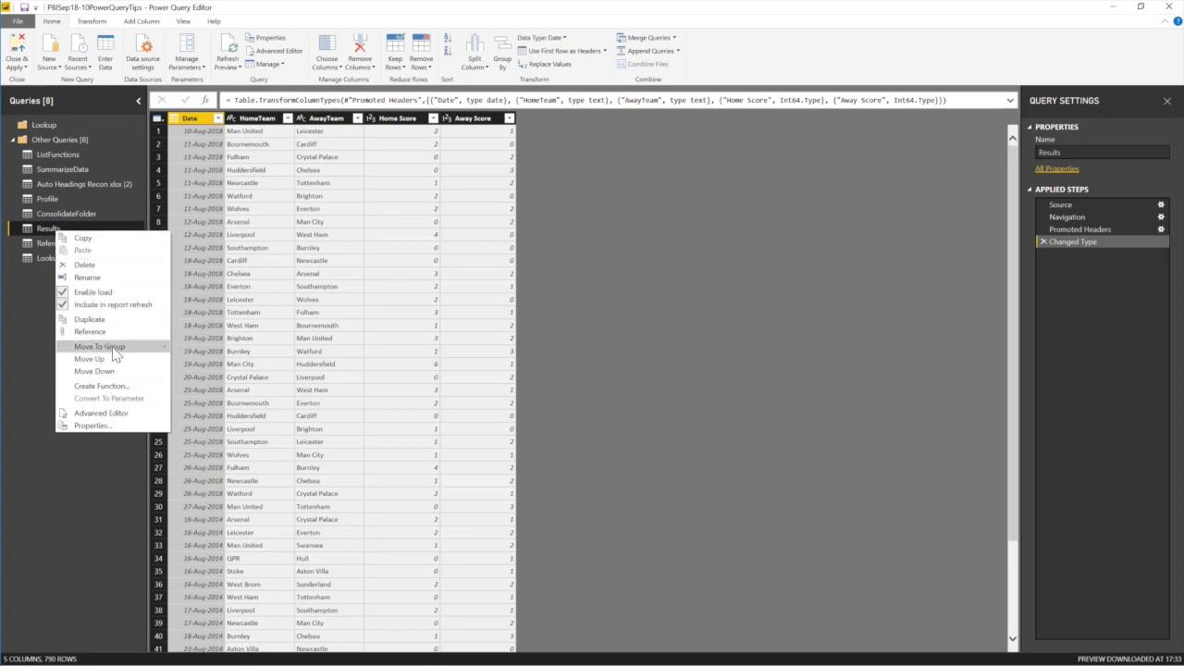
pyautogui.moveTo(130, 354)
pyautogui.click(198, 348)
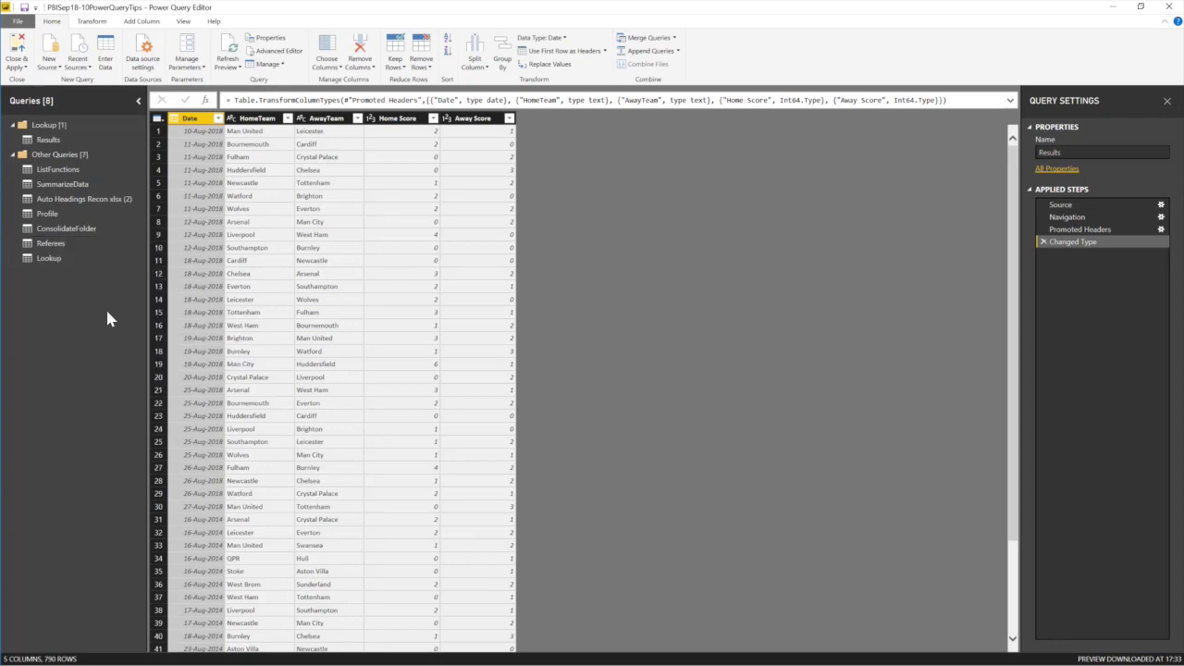
# - Move the Referees and Lookup queries into the Lookup group as well
pyautogui.click(53, 244)
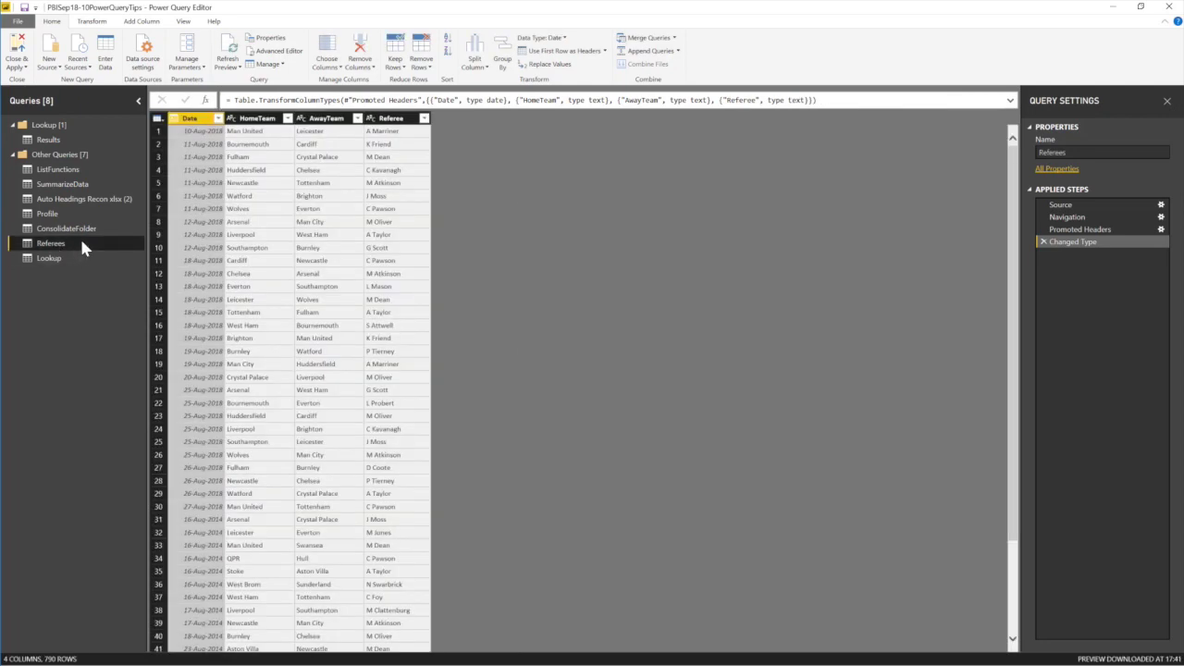
pyautogui.rightClick(80, 239)
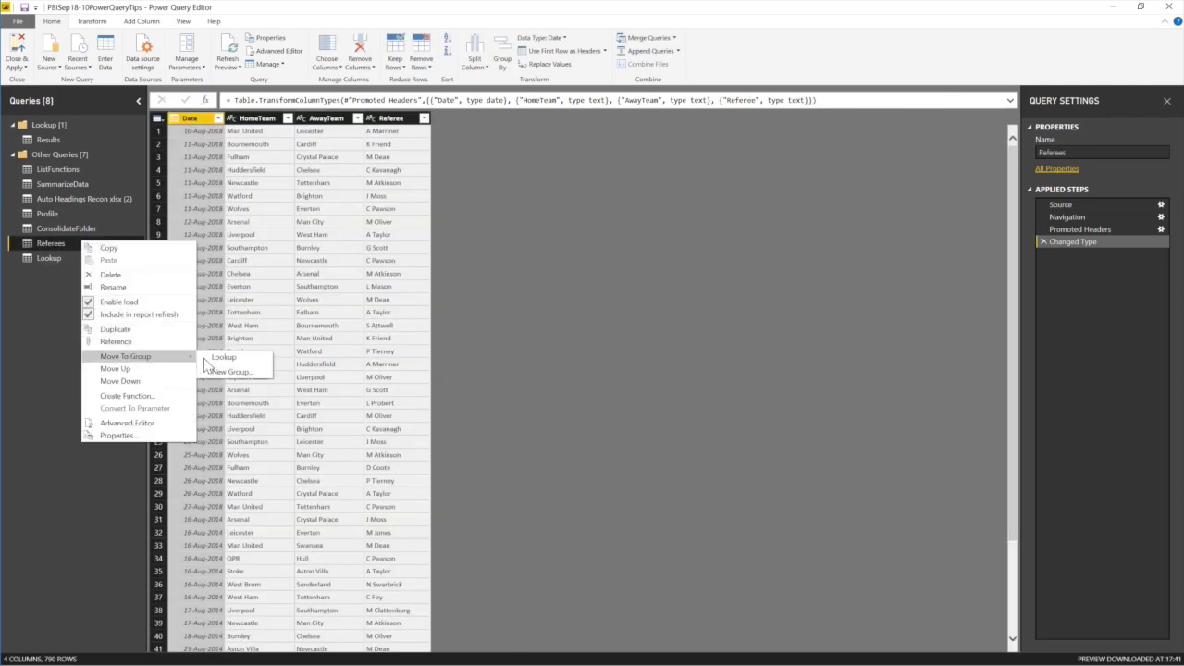
pyautogui.click(205, 360)
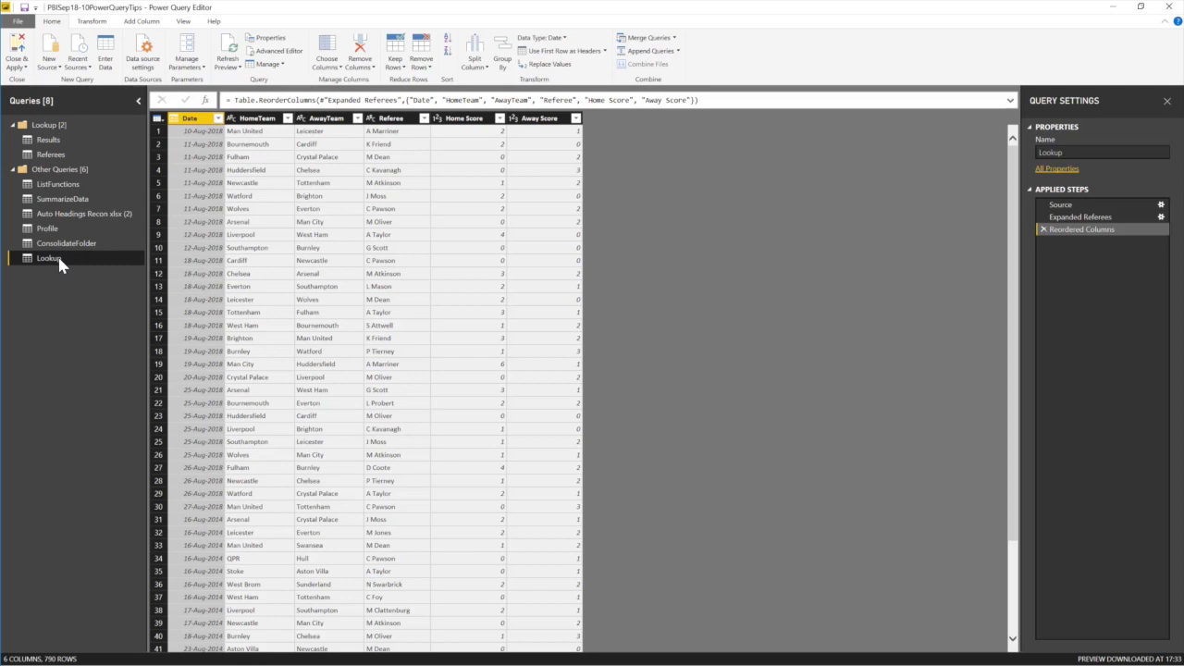
pyautogui.rightClick(57, 257)
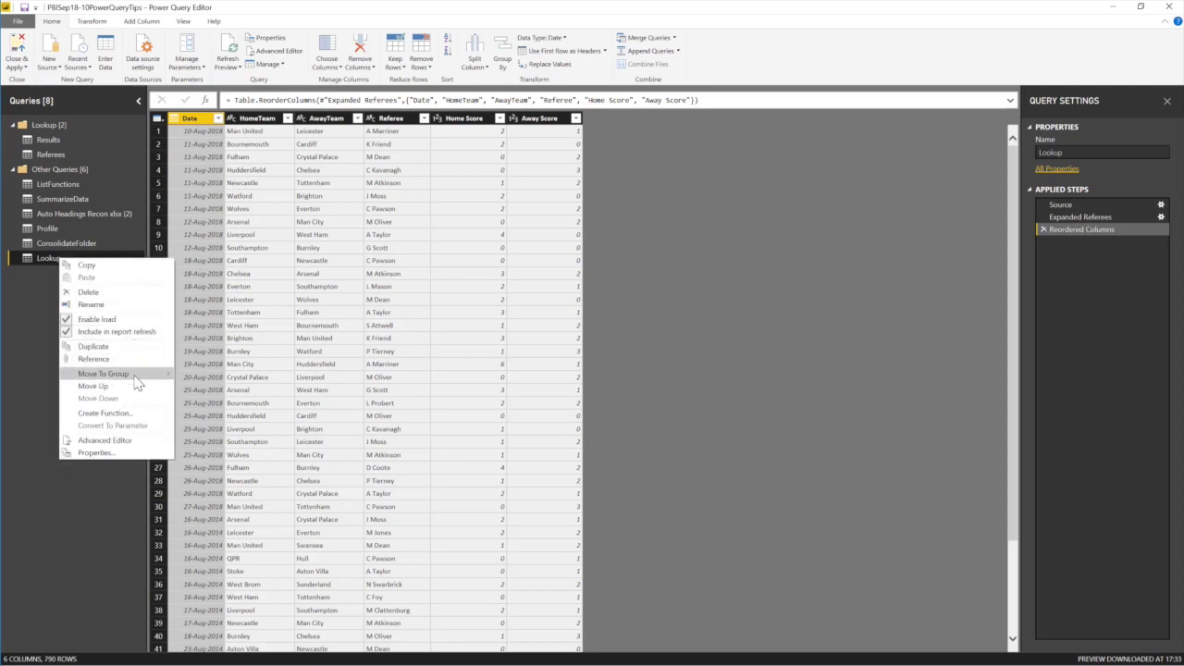
pyautogui.moveTo(138, 375)
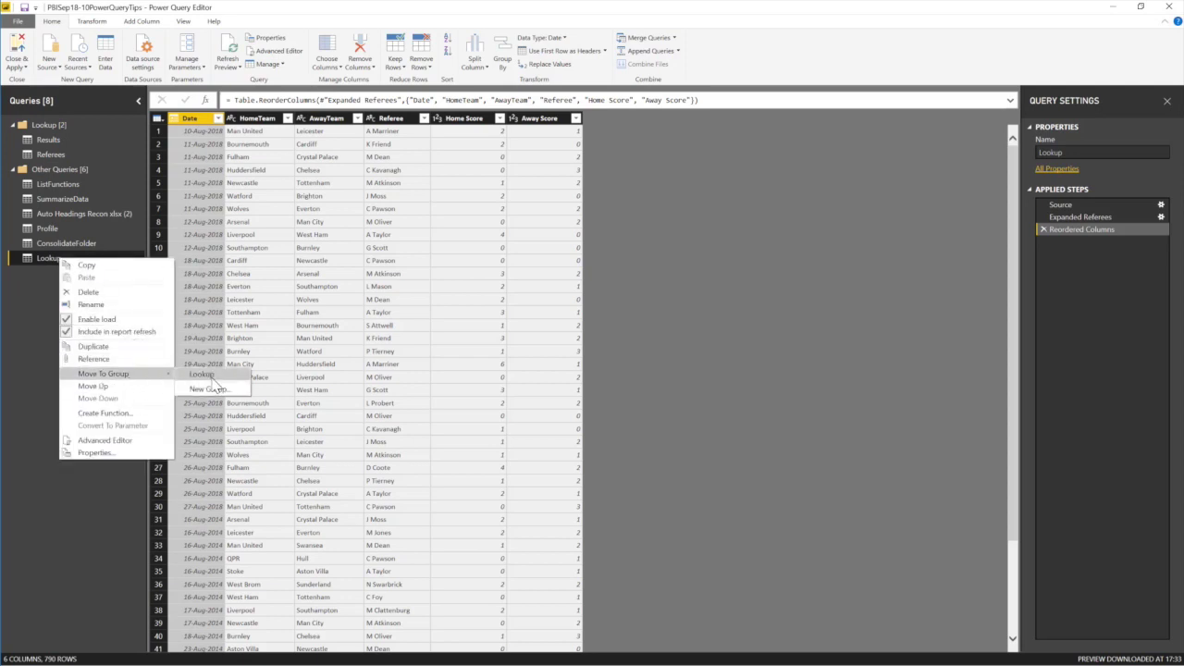
pyautogui.click(205, 375)
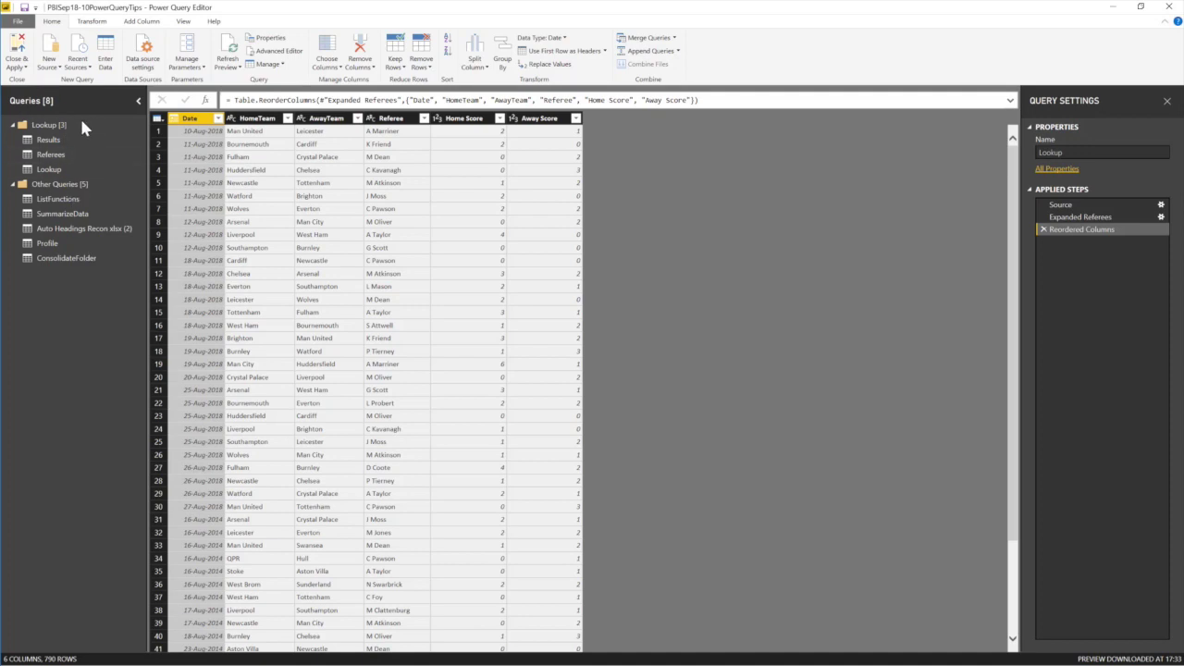